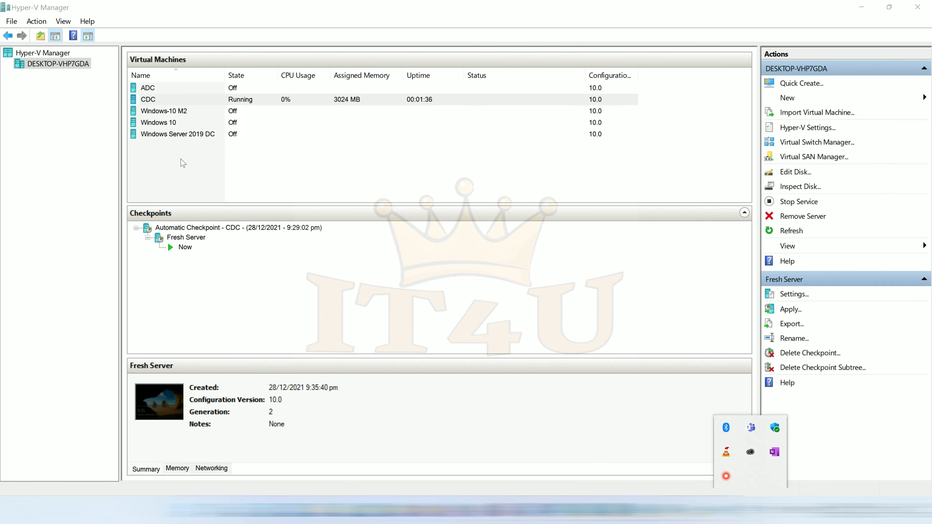
# Start the Windows Server 2019 DC and ADC virtual machines from Hyper-V Manager.
pyautogui.click(153, 101)
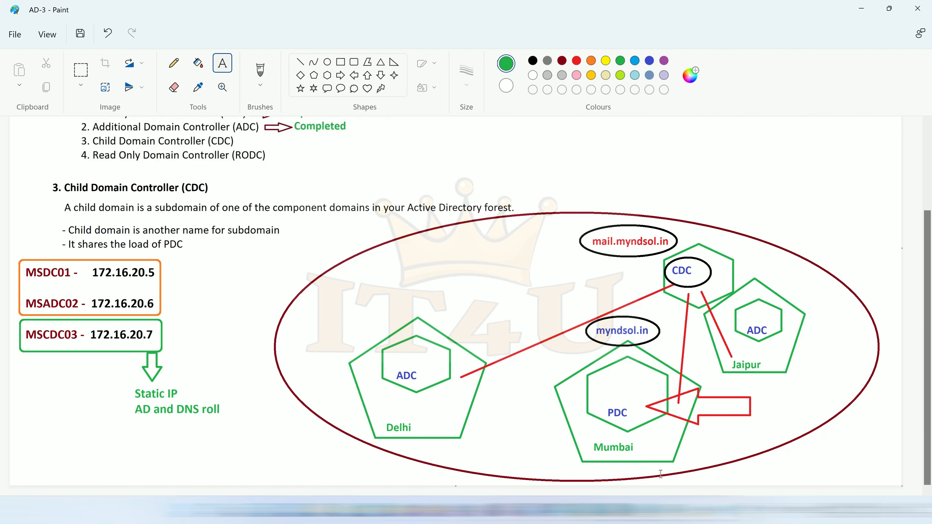
pyautogui.click(186, 135)
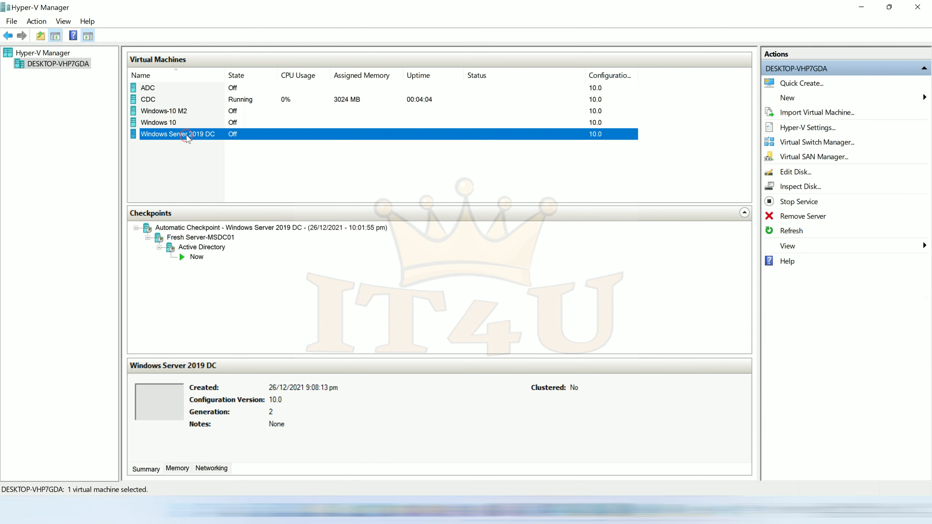
pyautogui.rightClick(186, 138)
pyautogui.click(209, 184)
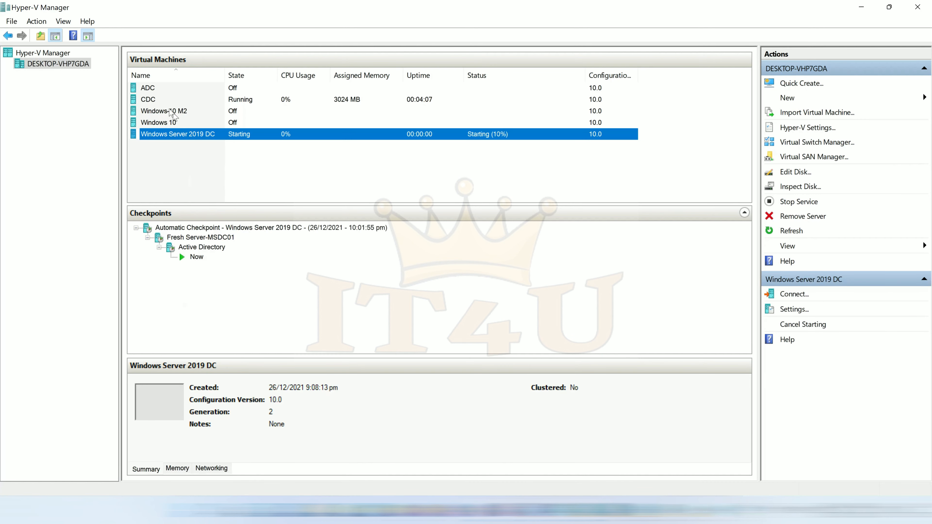
pyautogui.click(151, 90)
pyautogui.rightClick(152, 90)
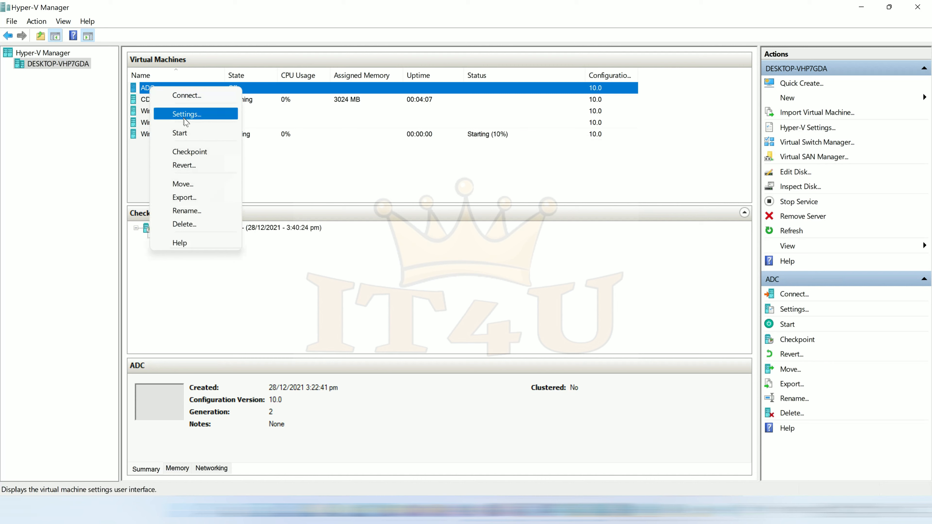
pyautogui.click(179, 131)
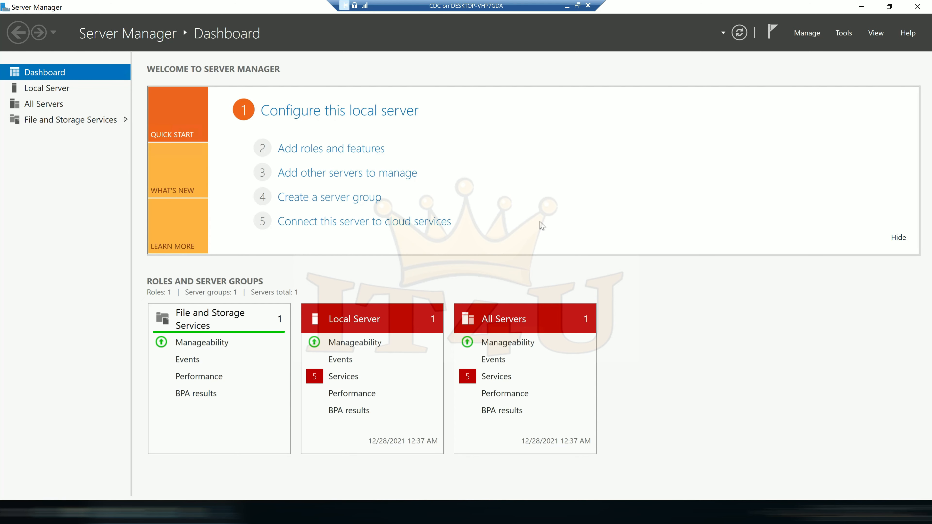
# Open the Ethernet adapter's IPv4 properties via ncpa.cpl for static IP 172.16.20.7 and DNS.
pyautogui.press('super+r')
pyautogui.write('ncpa.cpl')
pyautogui.press('Return')
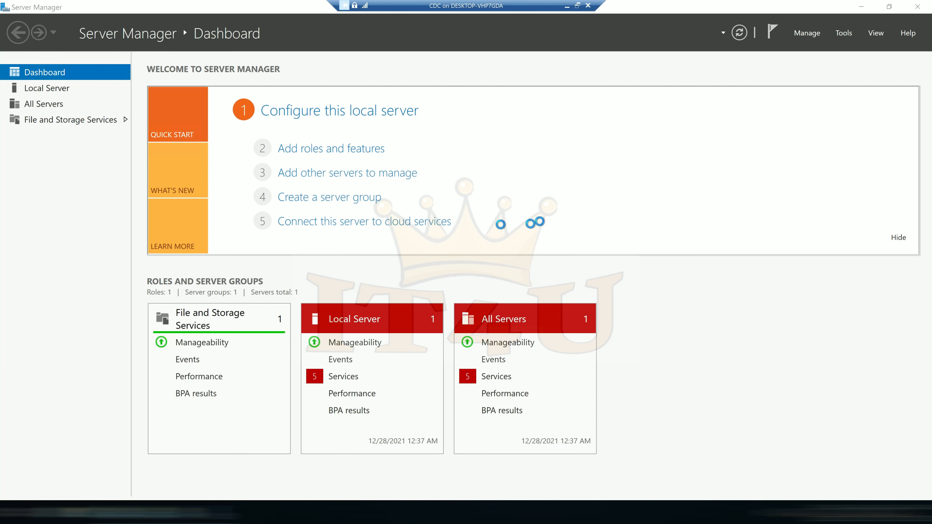
pyautogui.doubleClick(239, 158)
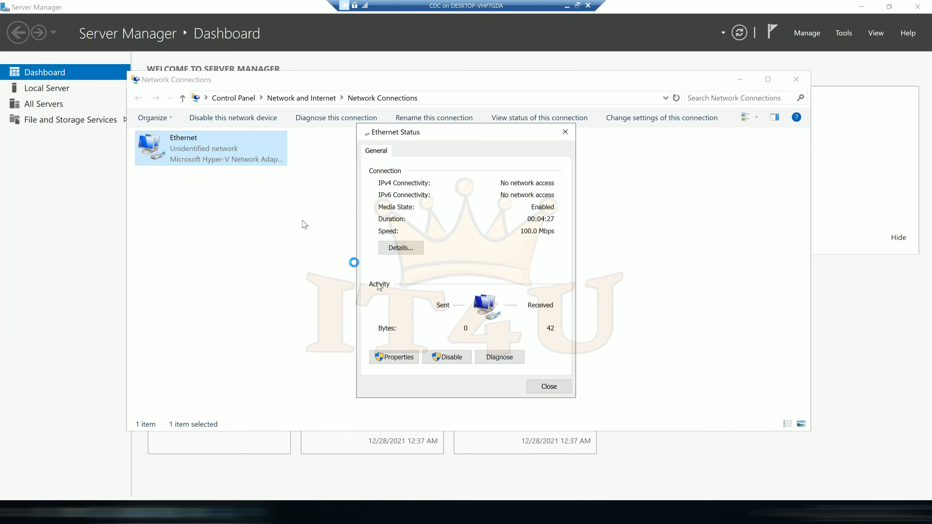
pyautogui.click(410, 359)
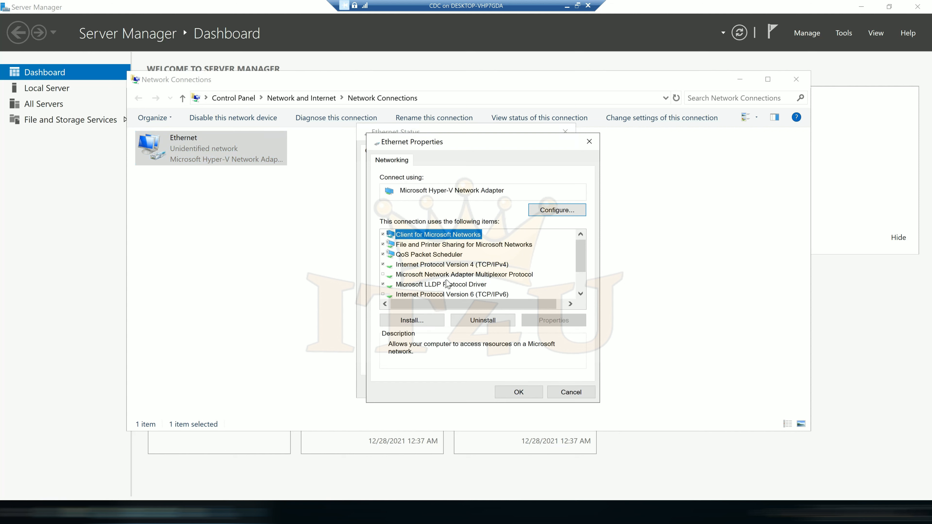
pyautogui.doubleClick(457, 265)
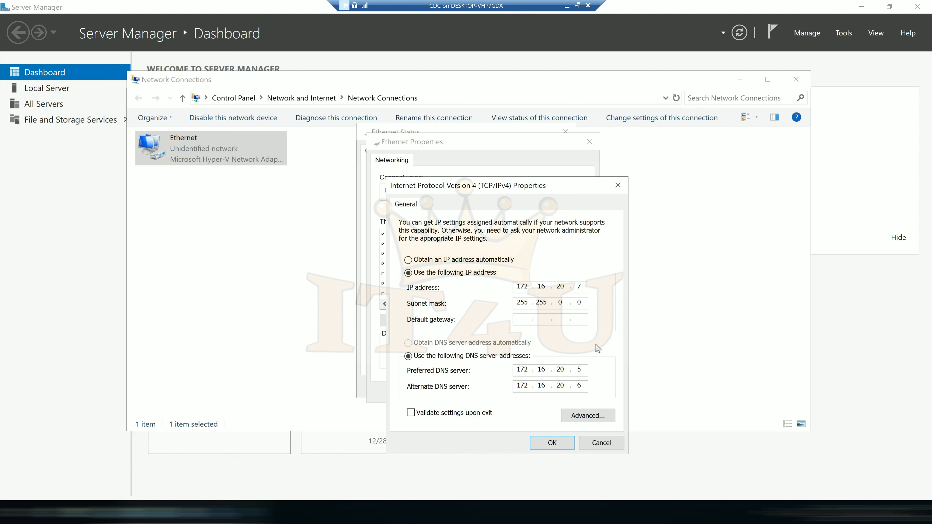
# Append DNS server 172.16.20.7 after 172.16.20.5 and 172.16.20.6 in advanced TCP/IP settings.
pyautogui.click(587, 416)
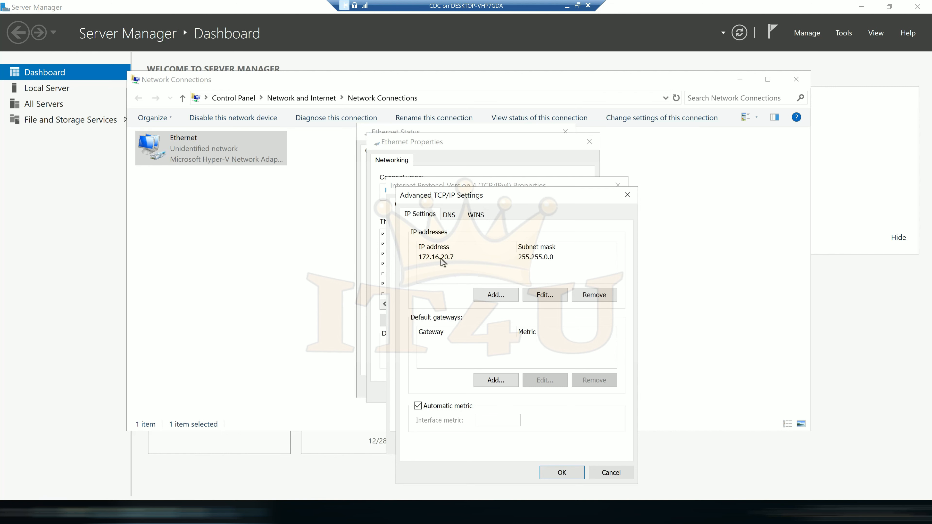
pyautogui.click(451, 215)
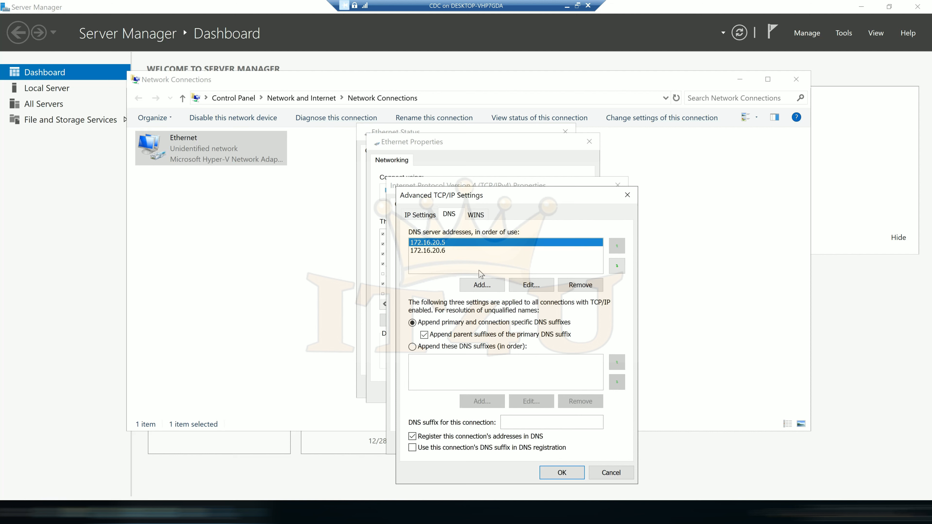
pyautogui.click(482, 284)
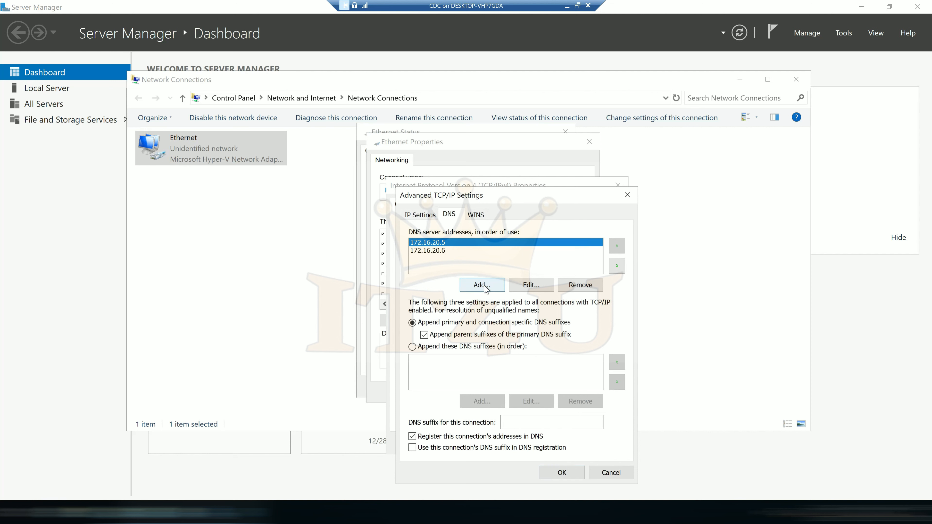
pyautogui.click(487, 289)
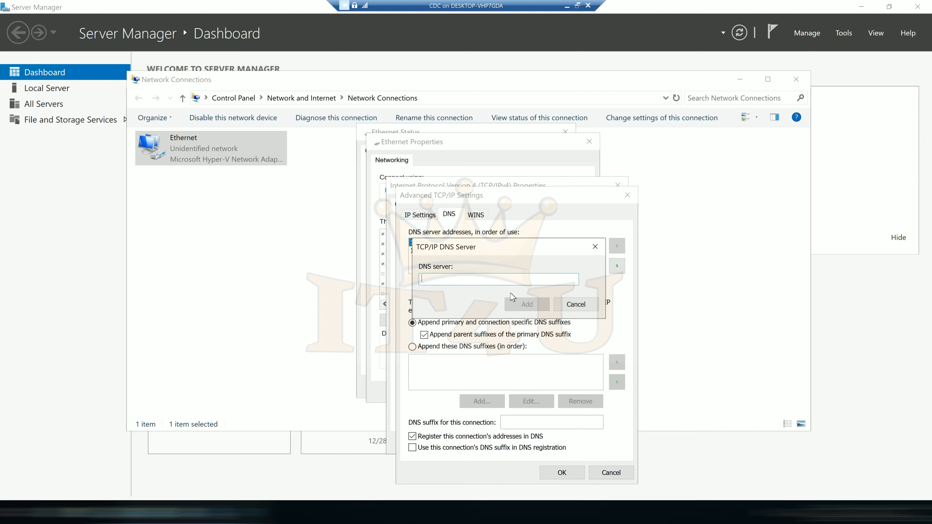
pyautogui.write('172.16.20.7')
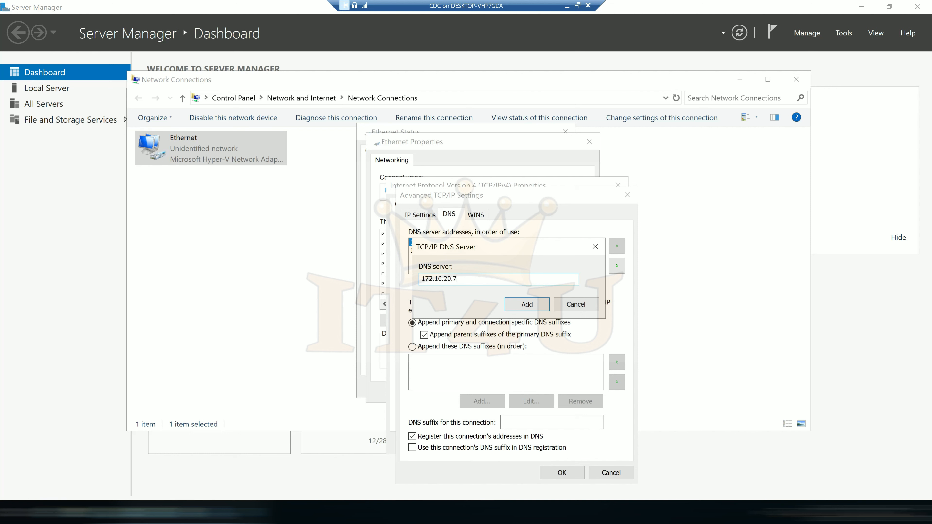
pyautogui.click(529, 304)
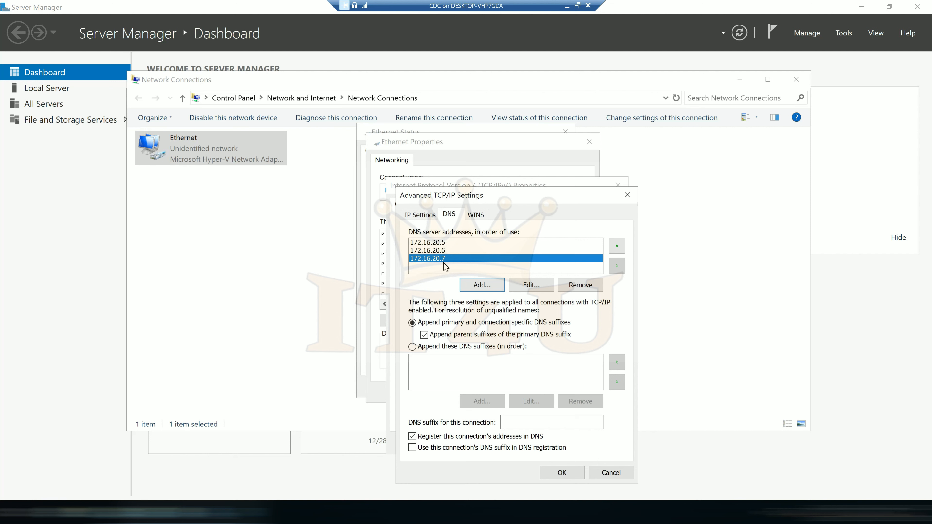
pyautogui.click(562, 472)
pyautogui.click(560, 447)
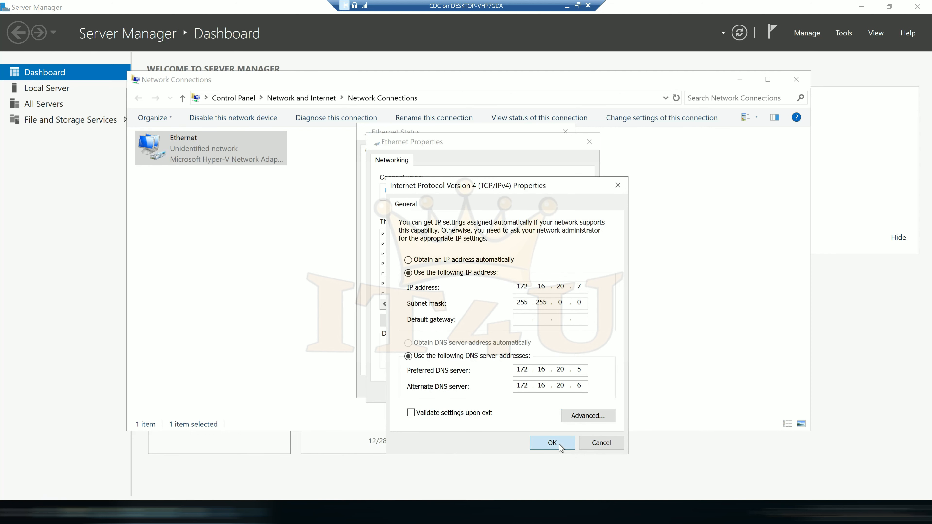
# Apply the IPv4 settings and close the Ethernet dialogs and the Network Connections window.
pyautogui.click(518, 390)
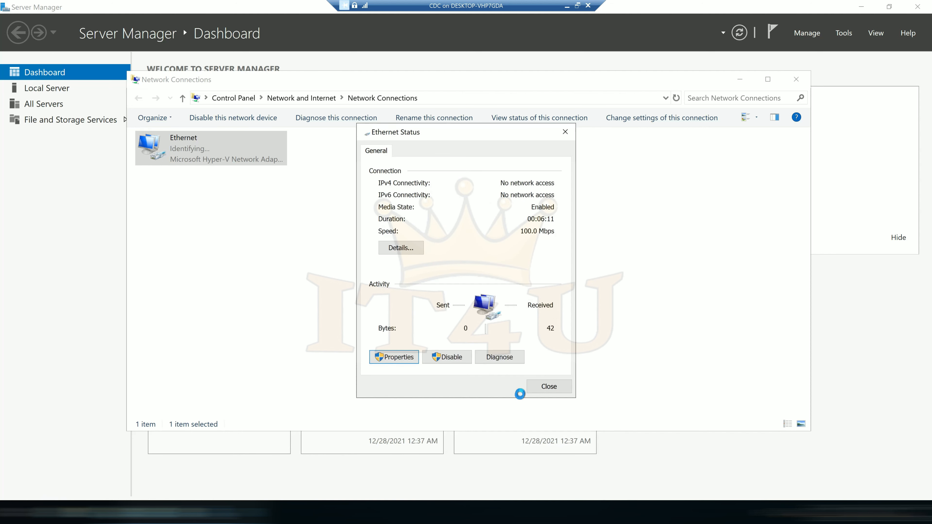
pyautogui.click(548, 387)
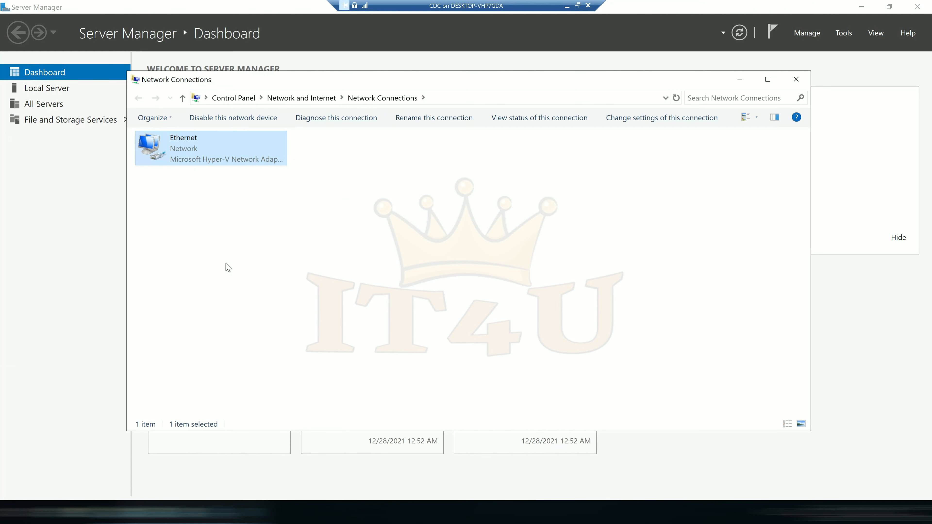
pyautogui.hotkey('alt', 'F4')
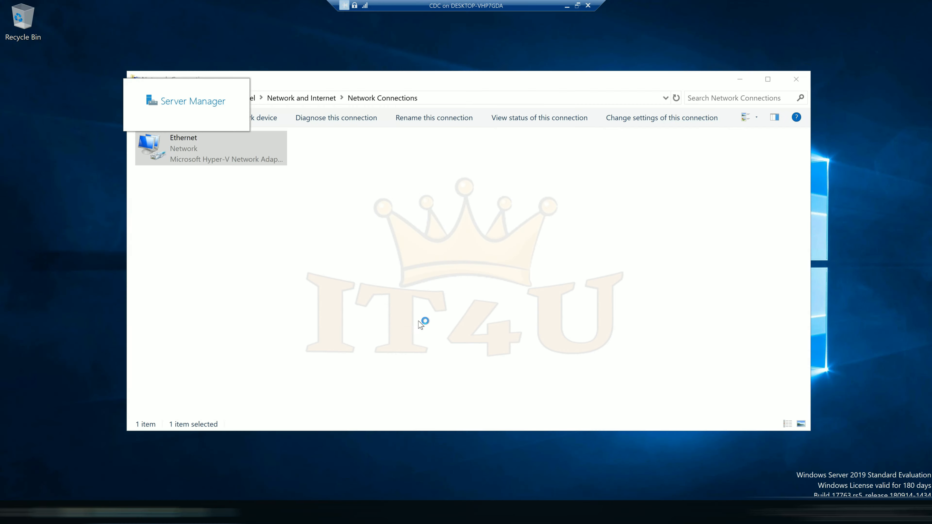
pyautogui.click(322, 157)
# Select Active Directory Domain Services and DNS Server, install them, and close the wizard.
pyautogui.click(395, 385)
pyautogui.click(395, 385)
pyautogui.click(396, 385)
pyautogui.click(210, 177)
pyautogui.click(210, 236)
pyautogui.click(396, 387)
pyautogui.click(454, 389)
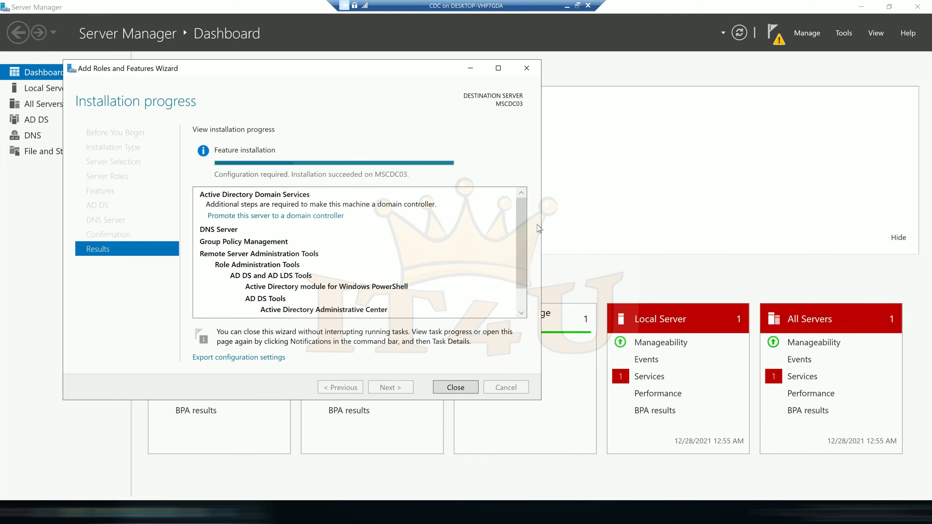
pyautogui.click(455, 387)
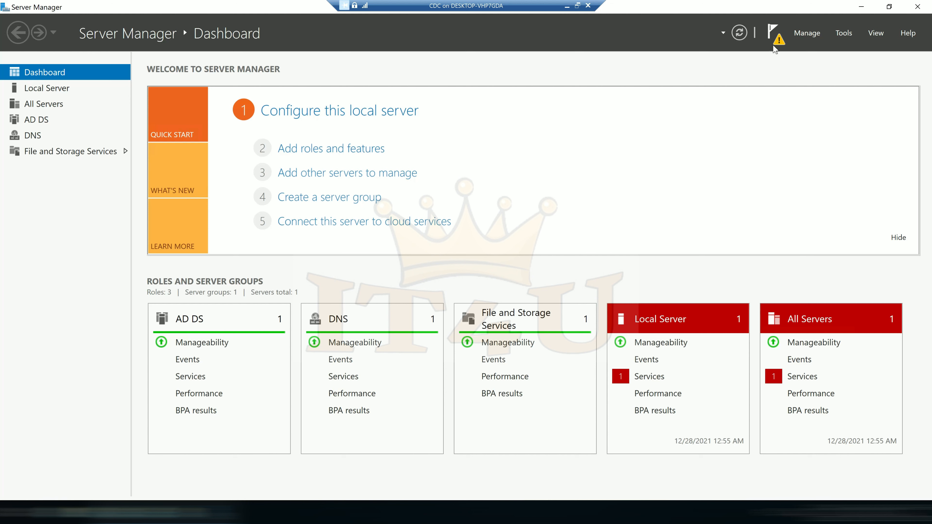
# Launch 'Promote this server to a domain controller' from notifications, then minimize the VM window.
pyautogui.click(777, 43)
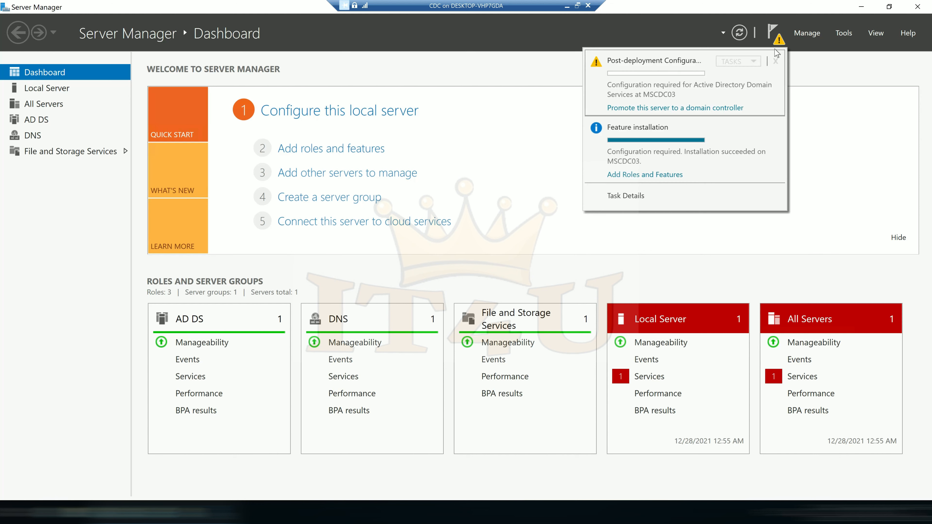
pyautogui.click(686, 110)
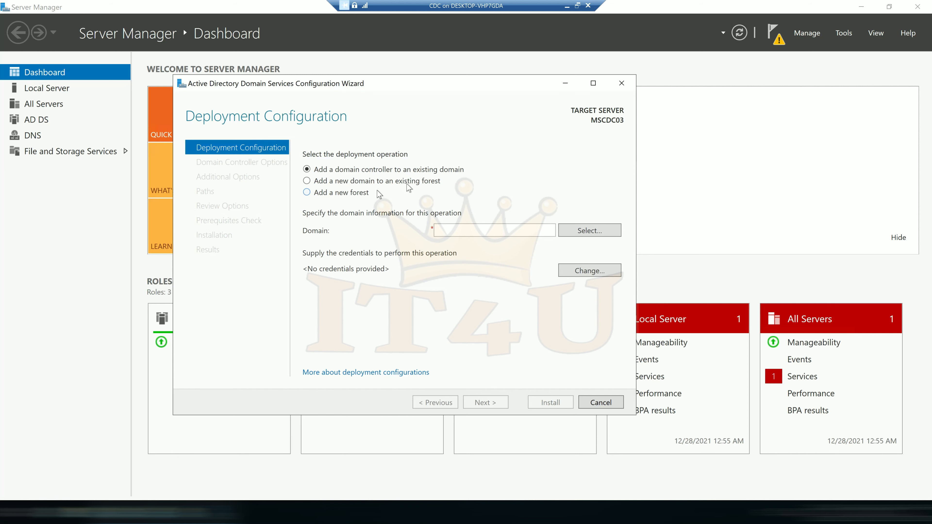
pyautogui.click(567, 6)
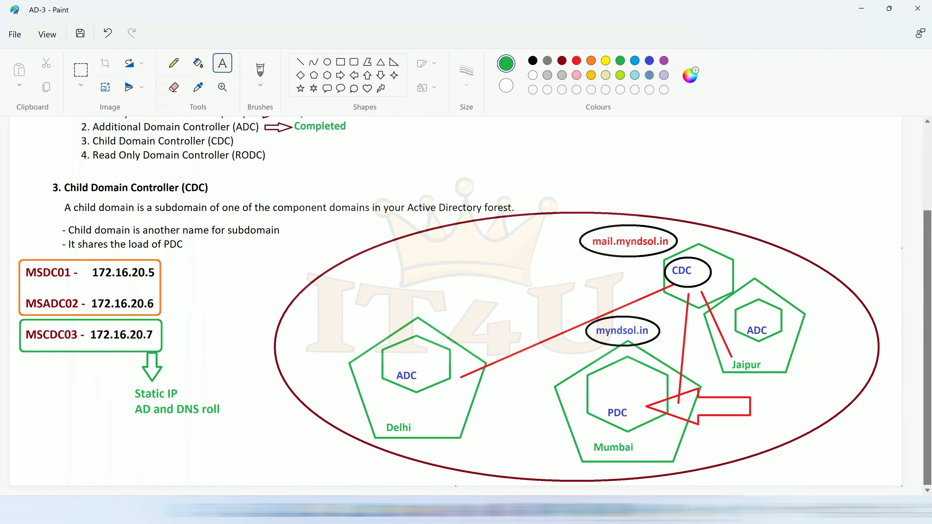
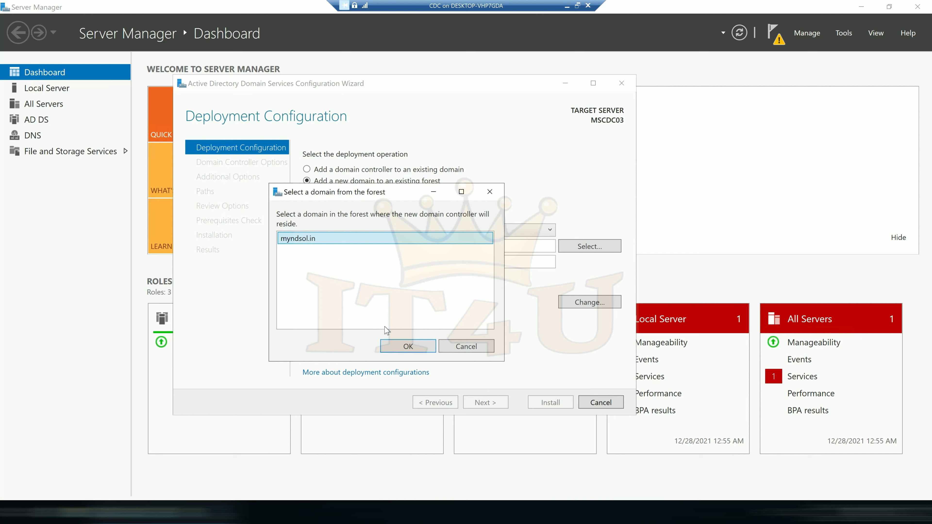
# Choose myndsol.in as the parent domain, name the new child domain 'mail', and continue.
pyautogui.click(404, 347)
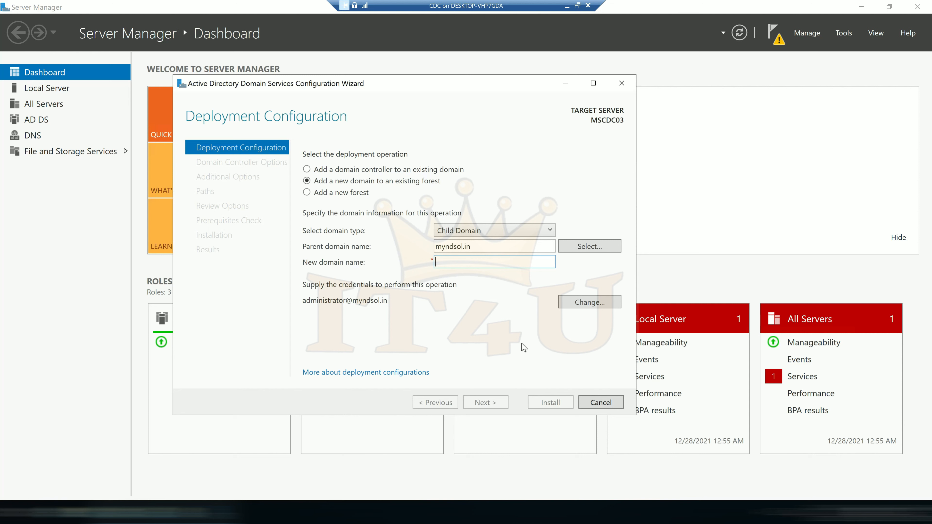
pyautogui.write('mail')
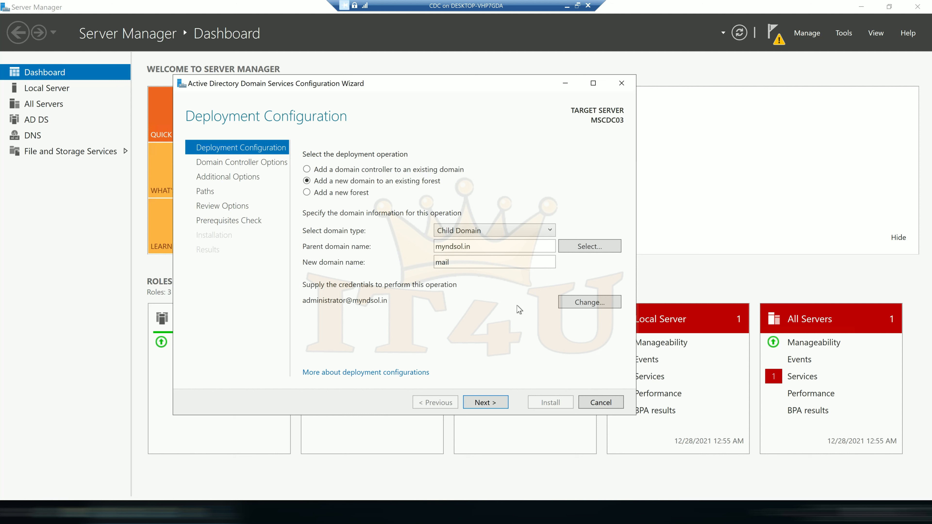
pyautogui.click(488, 403)
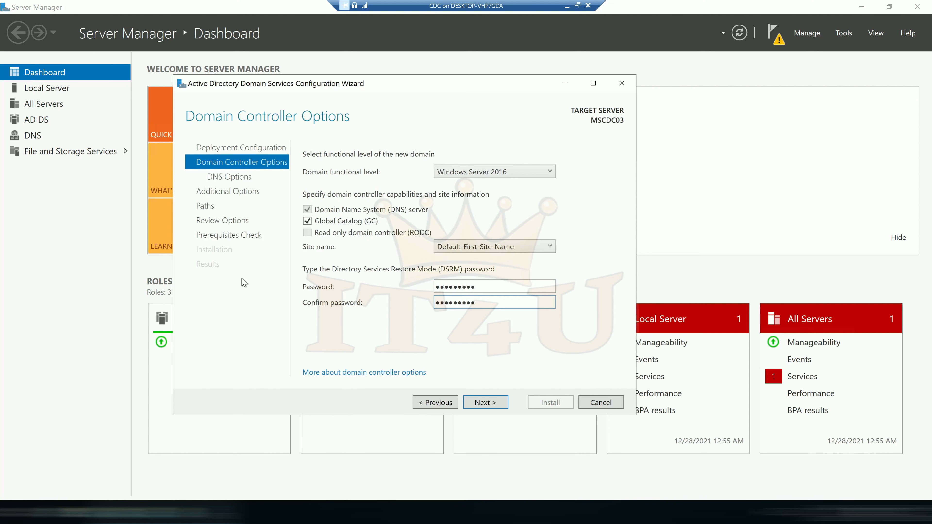
# Accept the controller options, DNS delegation and NetBIOS name MAIL to reach the passed prerequisites check.
pyautogui.click(492, 406)
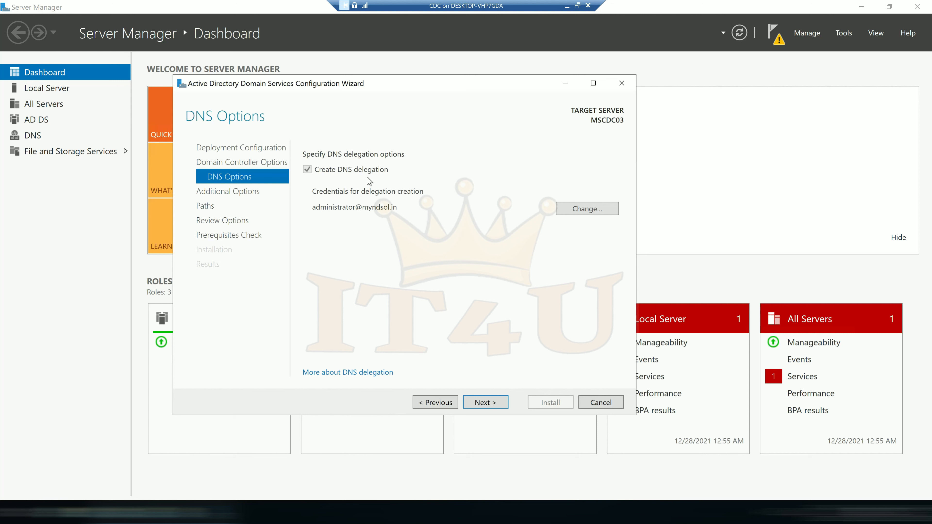
pyautogui.click(489, 405)
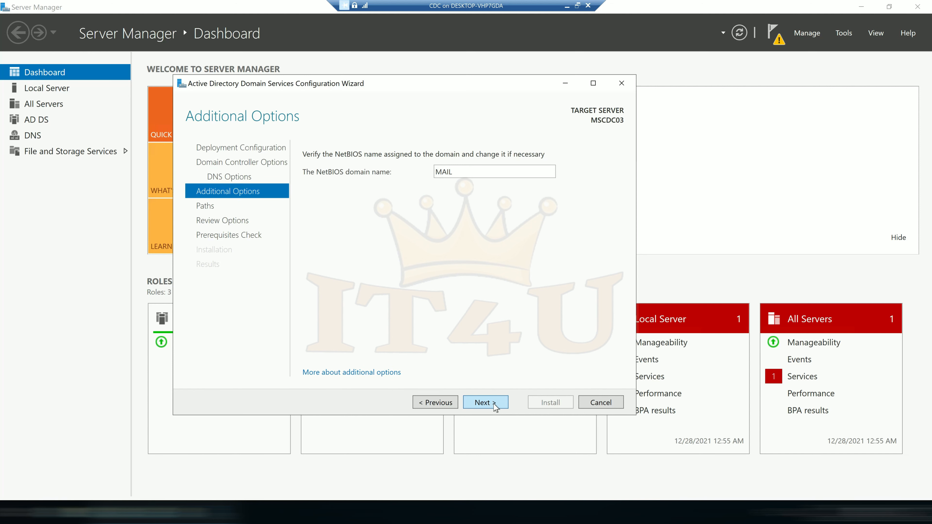
pyautogui.click(494, 404)
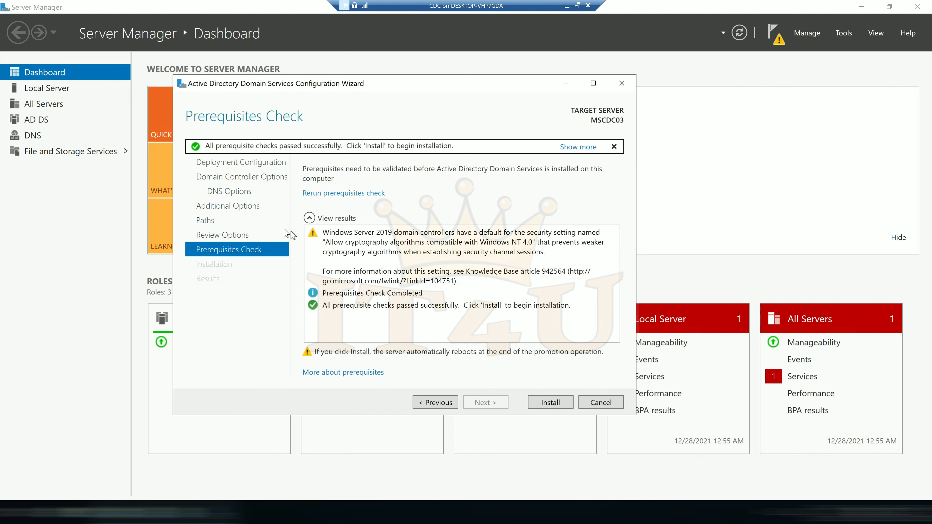
# Install AD DS to make MSCDC03 a domain controller and dismiss the sign-out notice.
pyautogui.click(554, 403)
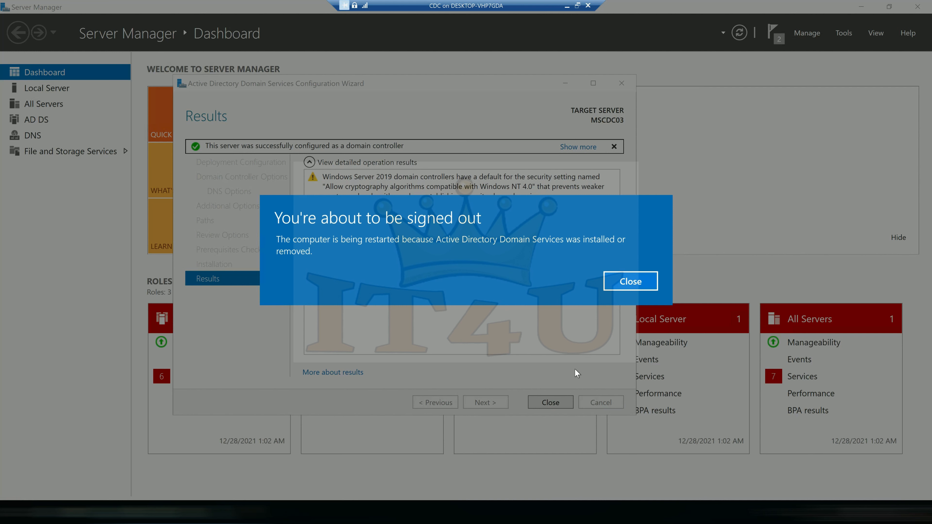
pyautogui.click(633, 284)
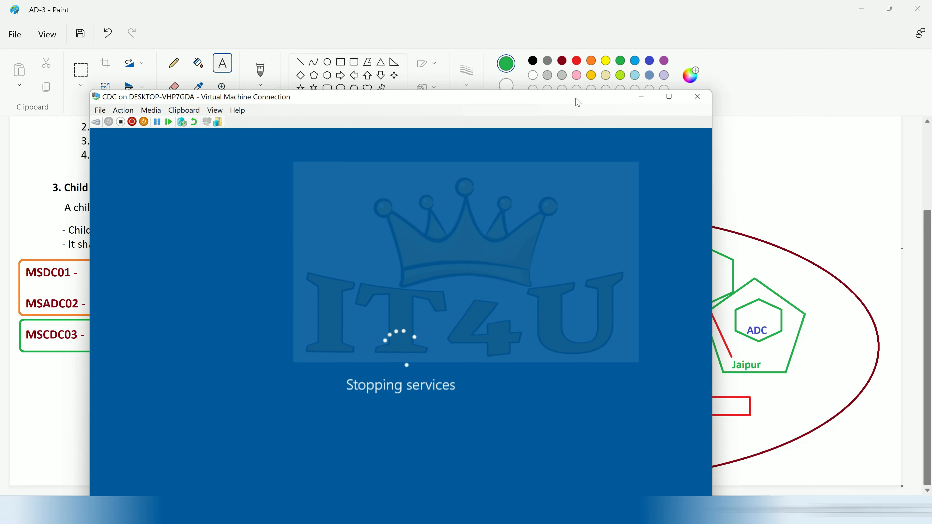
# Move the Virtual Machine Connection window up and right while the server restarts.
pyautogui.moveTo(578, 98); pyautogui.dragTo(607, 8)
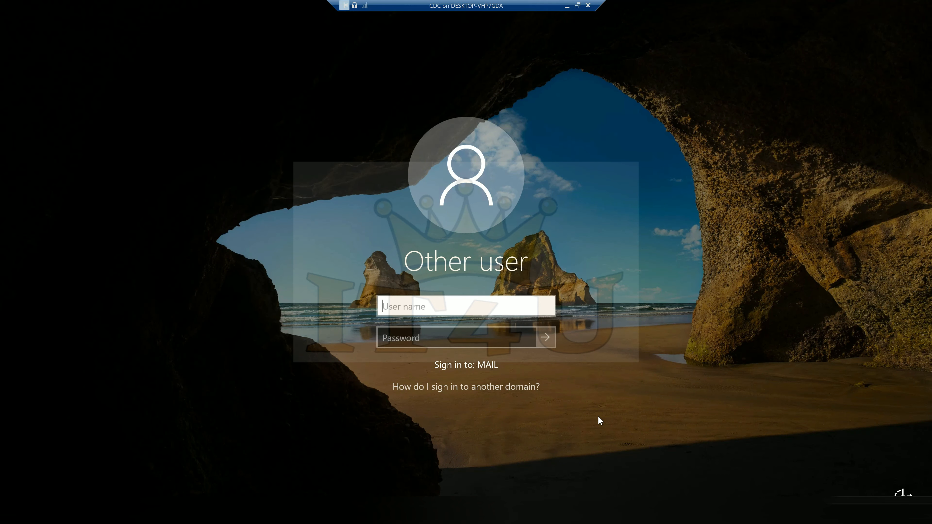
# Sign in to MAIL as administrator with the account password.
pyautogui.write('administrator')
pyautogui.press('Tab')
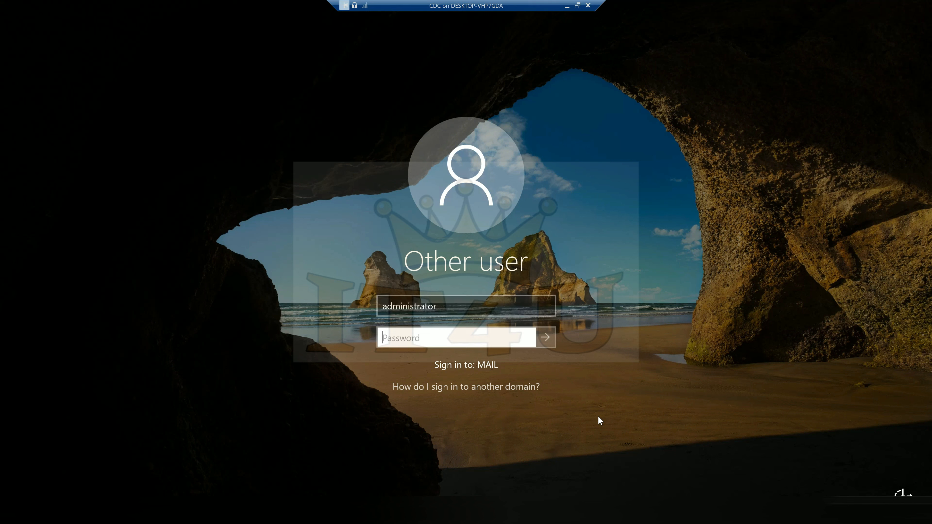
pyautogui.write('•••••••••••')
pyautogui.press('Return')
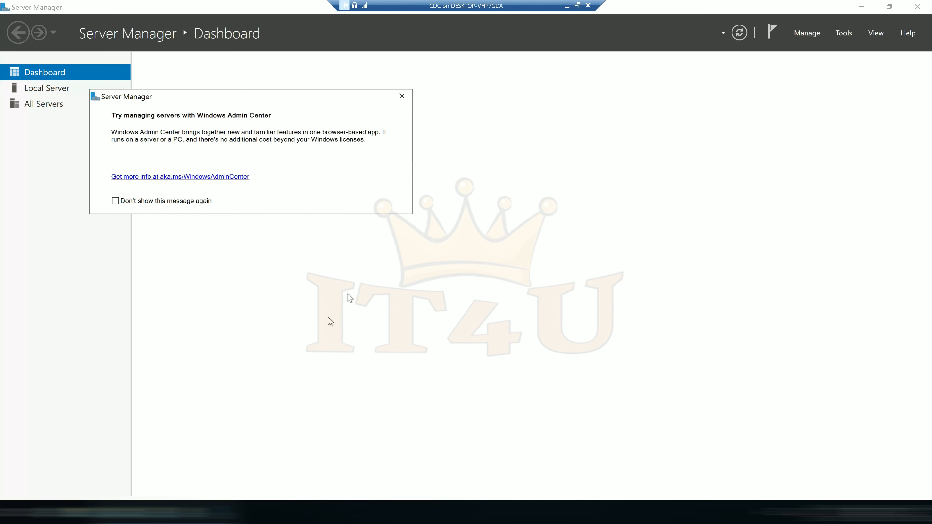
# Dismiss the Windows Admin Center notice and view Local Server properties showing domain mail.myndsol.in.
pyautogui.click(403, 99)
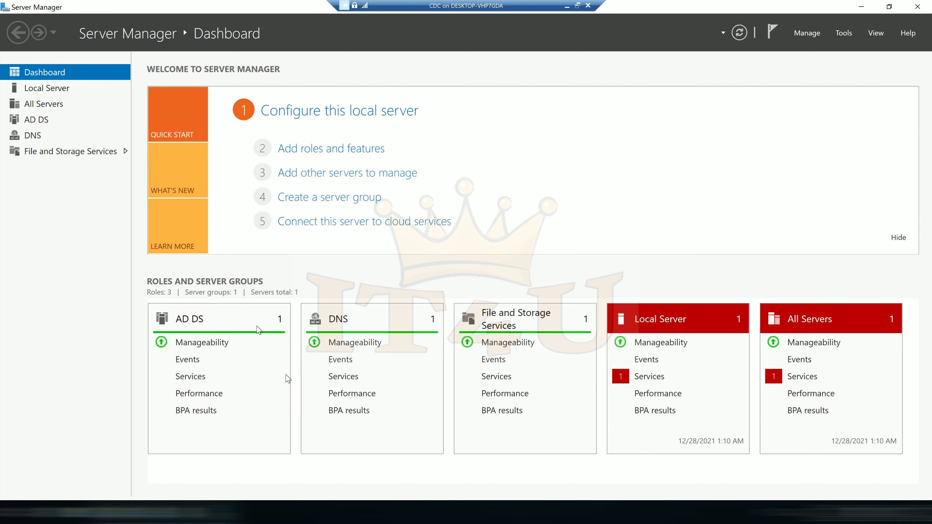
pyautogui.click(51, 91)
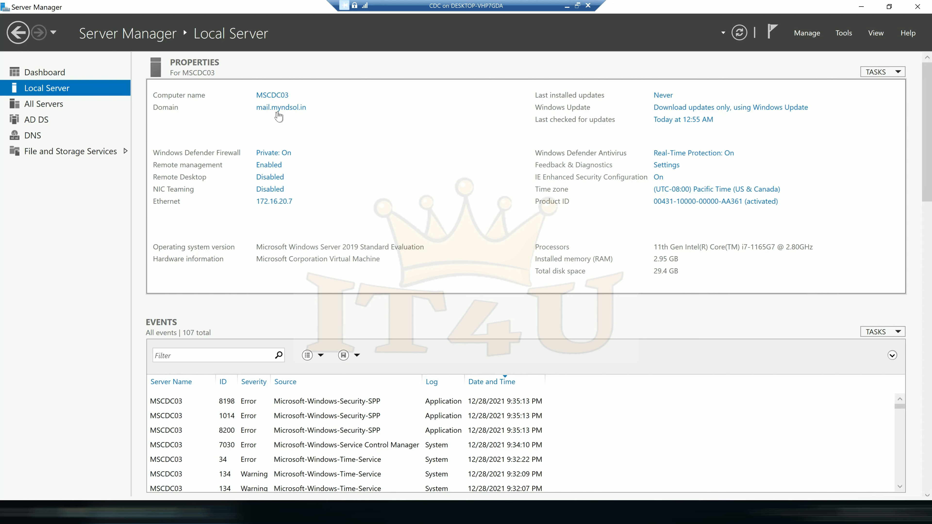
# Run dsa.msc, show the Users container of mail.myndsol.in, then minimise the VM window.
pyautogui.press('super+r')
pyautogui.write('ds')
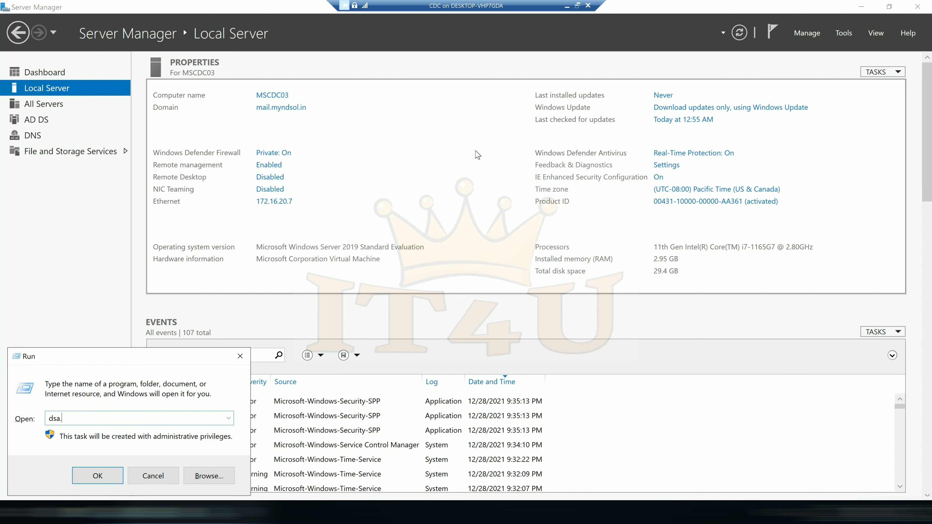
pyautogui.press('Return')
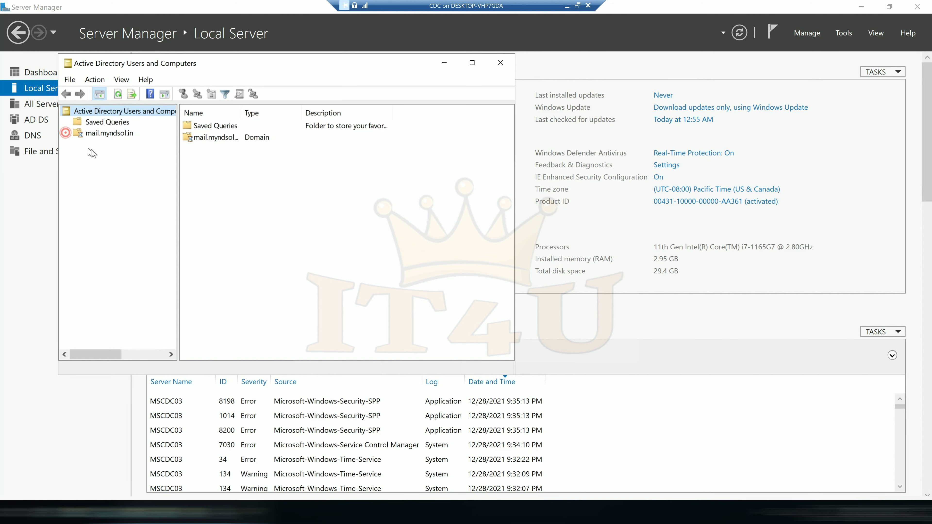
pyautogui.click(66, 133)
pyautogui.click(374, 120)
pyautogui.click(106, 199)
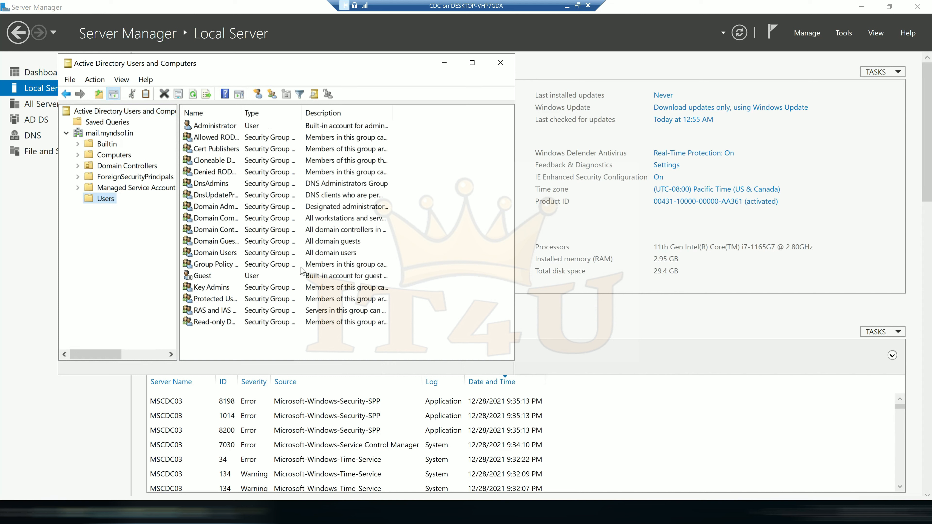
pyautogui.click(456, 259)
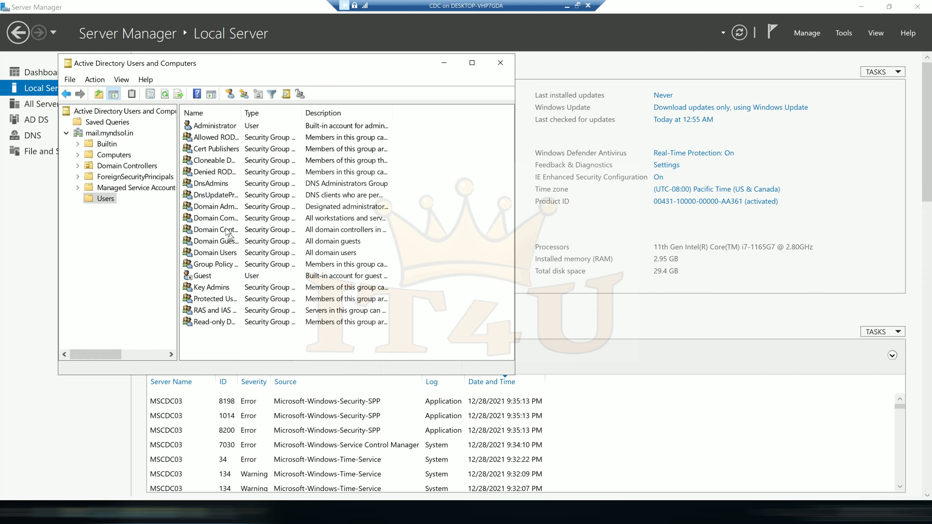
pyautogui.click(567, 7)
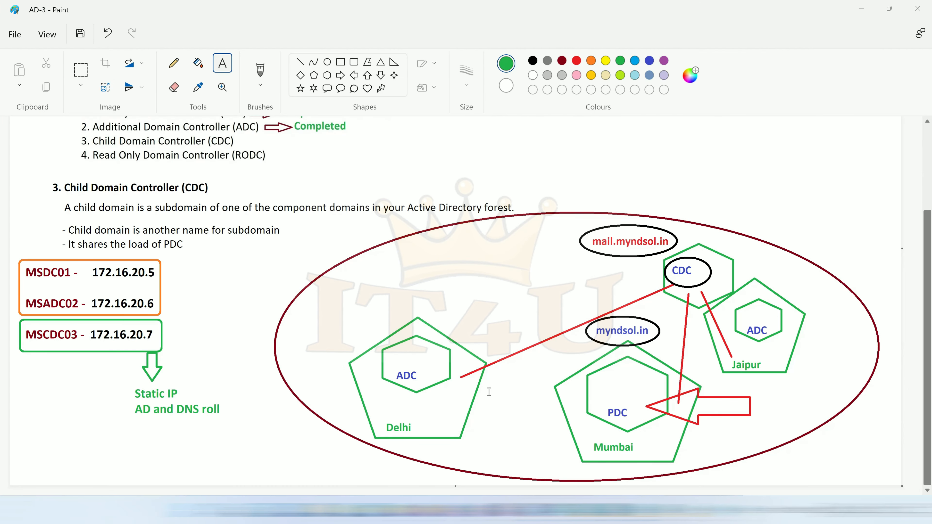
# Draw two orange straight lines between the Delhi ADC and the Mumbai PDC.
pyautogui.click(300, 61)
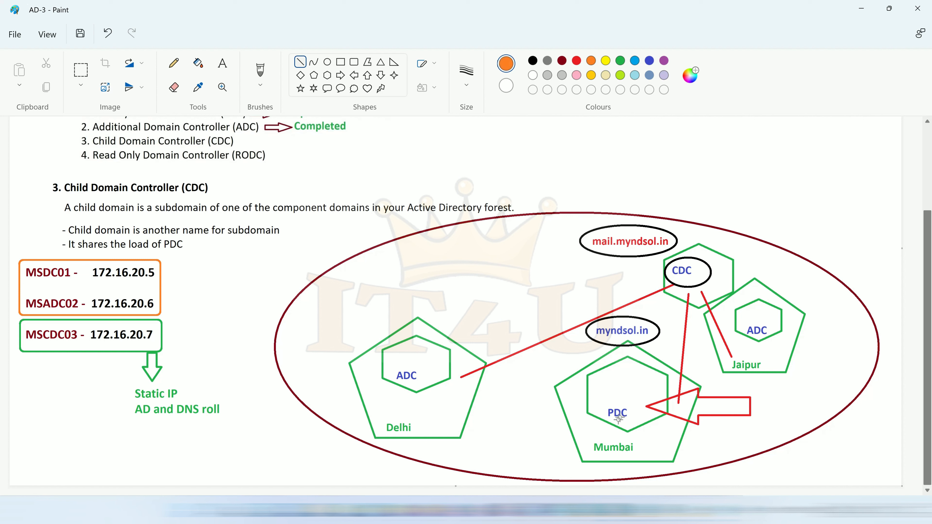
pyautogui.moveTo(625, 403); pyautogui.dragTo(425, 363)
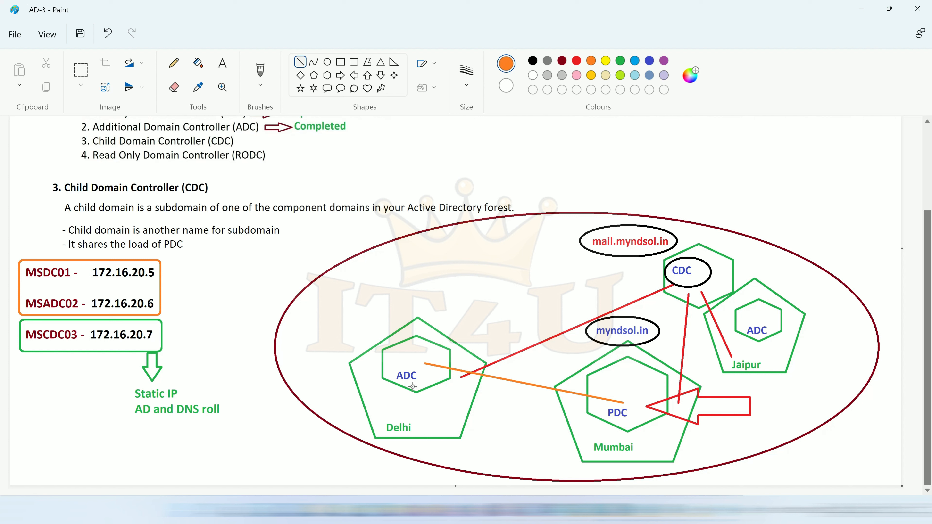
pyautogui.moveTo(414, 385); pyautogui.dragTo(619, 422)
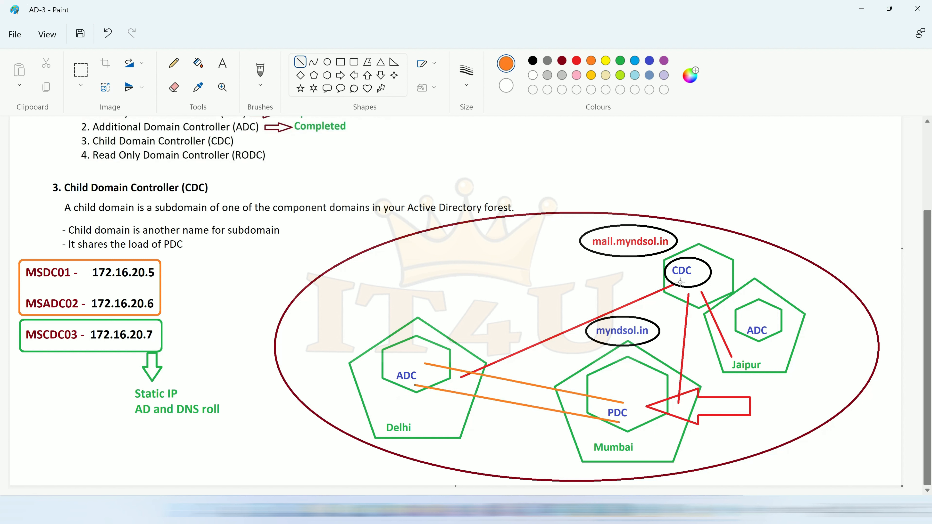
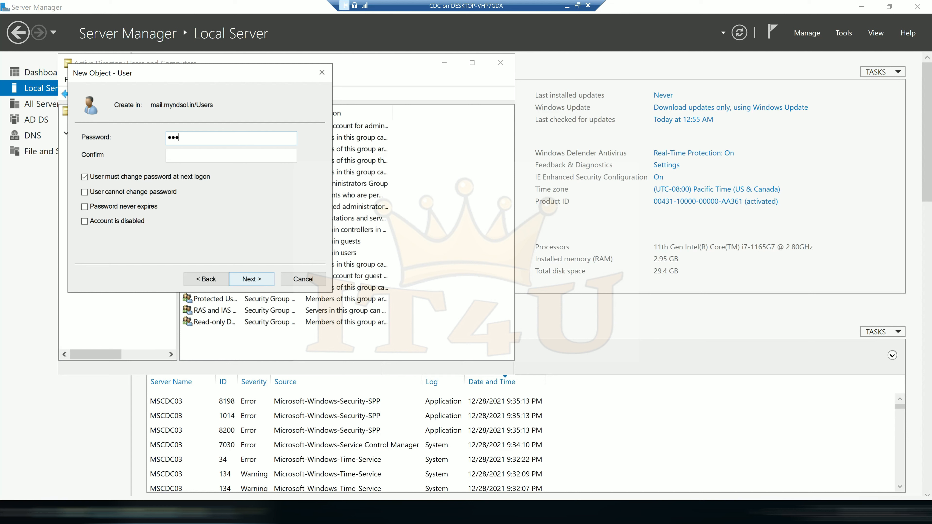
# Confirm PDC User's password, clear 'User must change password at next logon', and finish the wizard.
pyautogui.press('Tab')
pyautogui.write('*********')
pyautogui.click(85, 177)
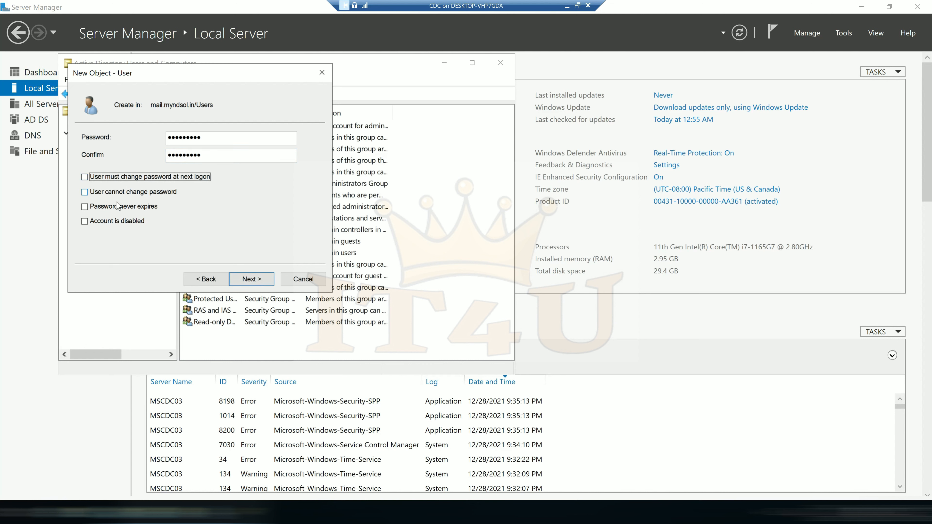
pyautogui.click(258, 279)
pyautogui.click(258, 279)
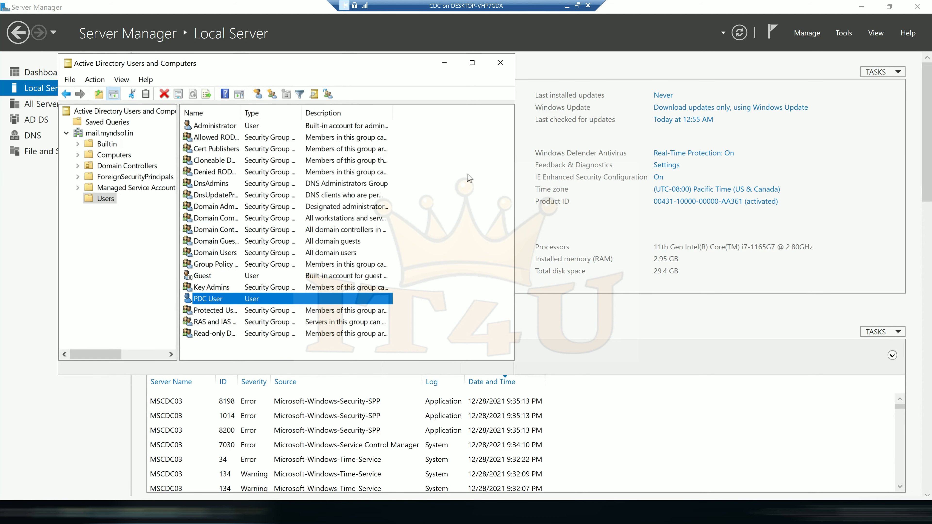
# Review the Windows 10 checkpoints 'Fresh Machine- No Domain' and 'myndsol.in joined machine' in Hyper-V Manager.
pyautogui.click(567, 7)
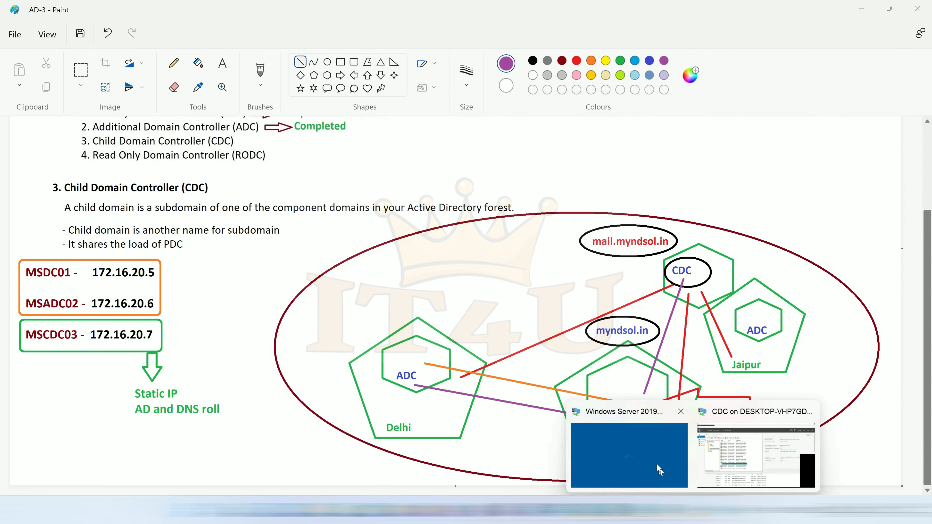
pyautogui.click(656, 466)
pyautogui.click(566, 6)
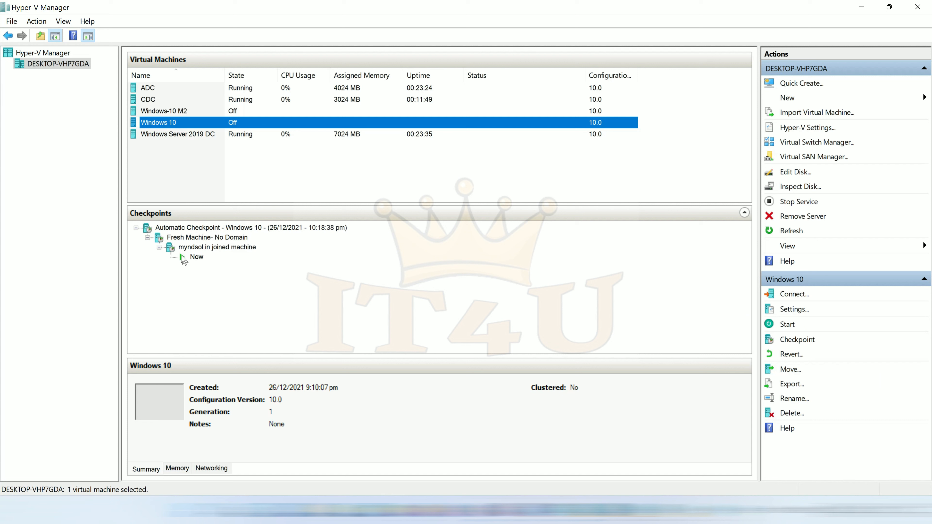
pyautogui.click(186, 241)
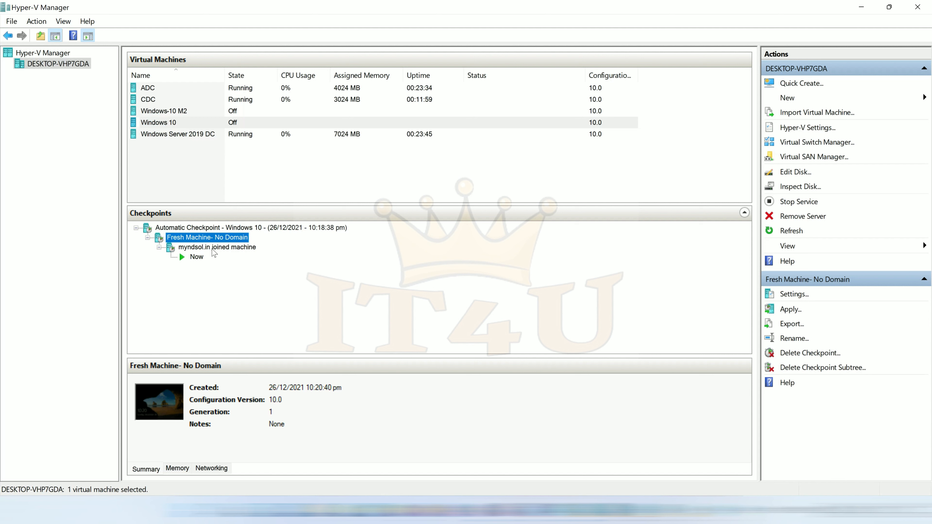
pyautogui.click(200, 248)
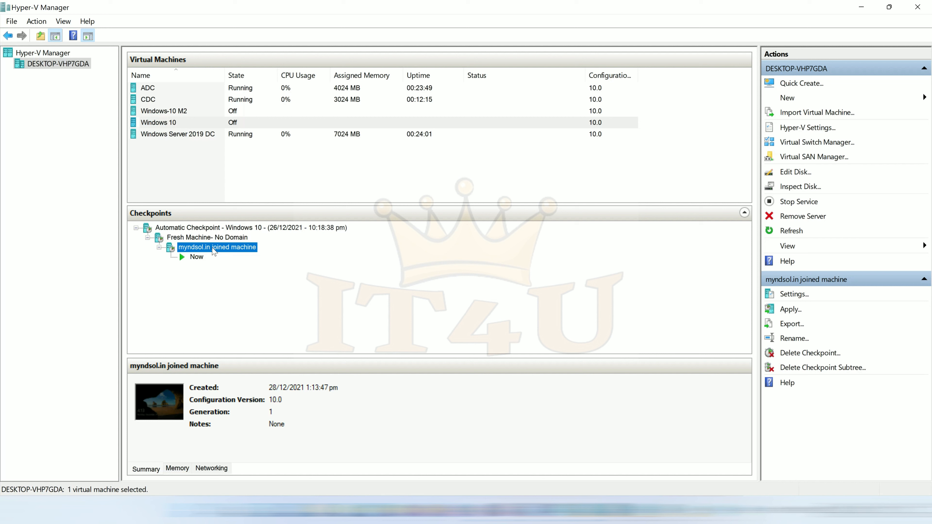
# Start the Windows 10 virtual machine and open its console connection.
pyautogui.rightClick(174, 127)
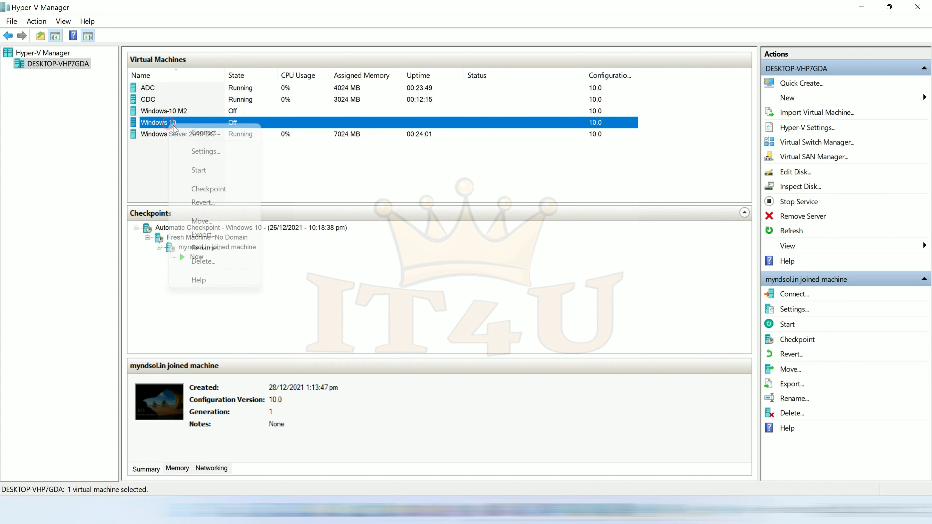
pyautogui.click(206, 169)
pyautogui.click(335, 187)
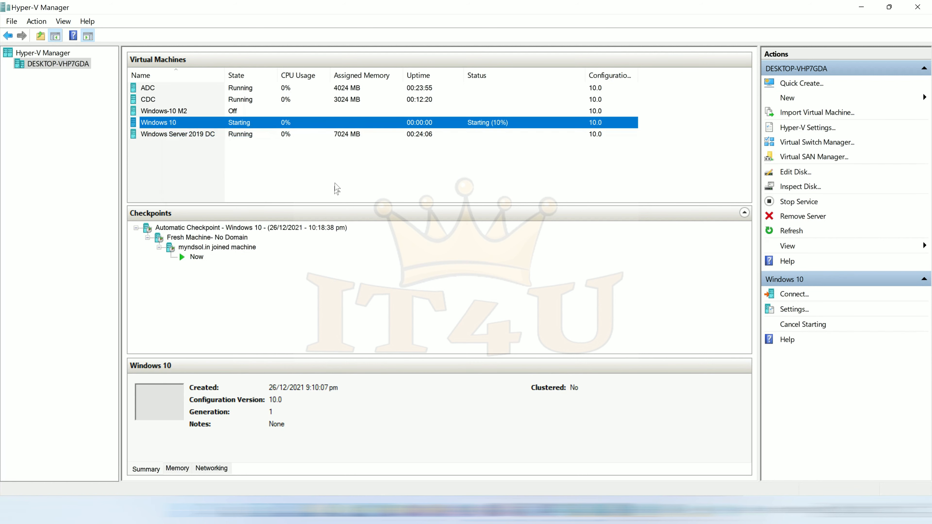
pyautogui.doubleClick(235, 123)
# Connect to the Windows 10 VM and sign in as Account Department with its password.
pyautogui.moveTo(543, 97); pyautogui.dragTo(557, 31)
pyautogui.click(534, 225)
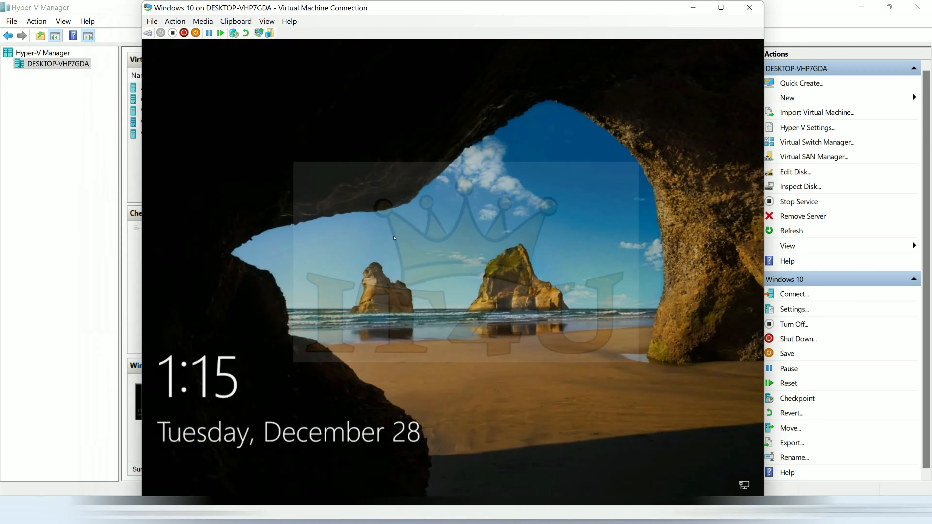
pyautogui.click(297, 420)
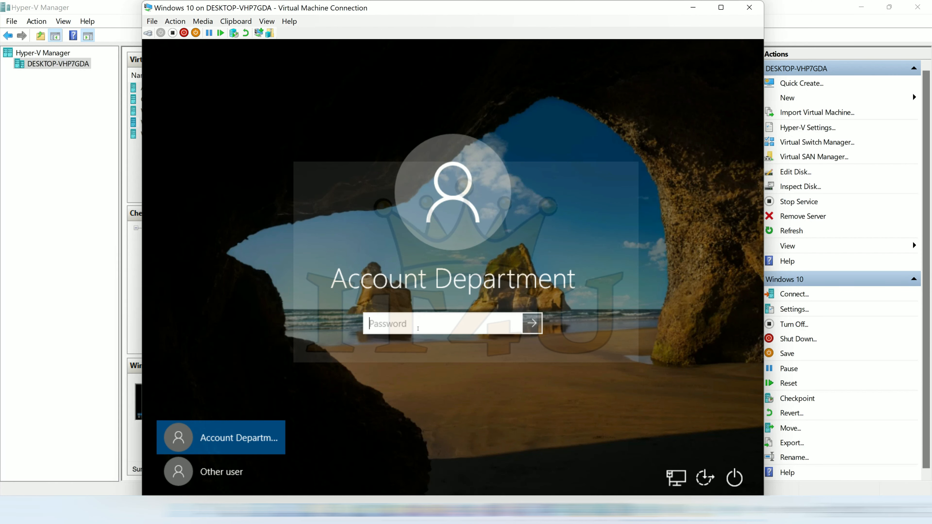
pyautogui.write('•••••••••')
pyautogui.press('Return')
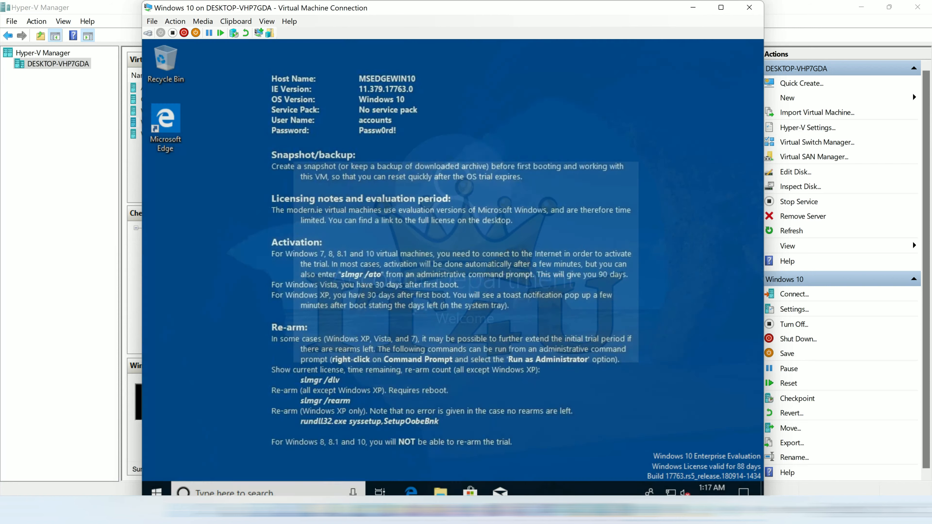
# Run ncpa.cpl to open the Network Connections window.
pyautogui.press('super+r')
pyautogui.write('ncpa.')
pyautogui.press('Return')
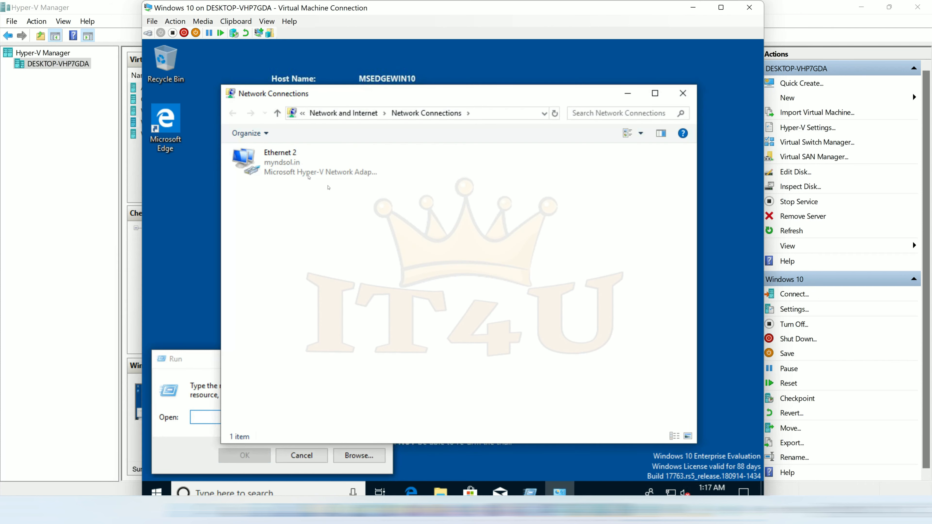
# Open Ethernet 2's IPv4 properties with administrator credentials, showing 172.16.20.10 and DNS 172.16.20.5/172.16.20.6.
pyautogui.doubleClick(286, 166)
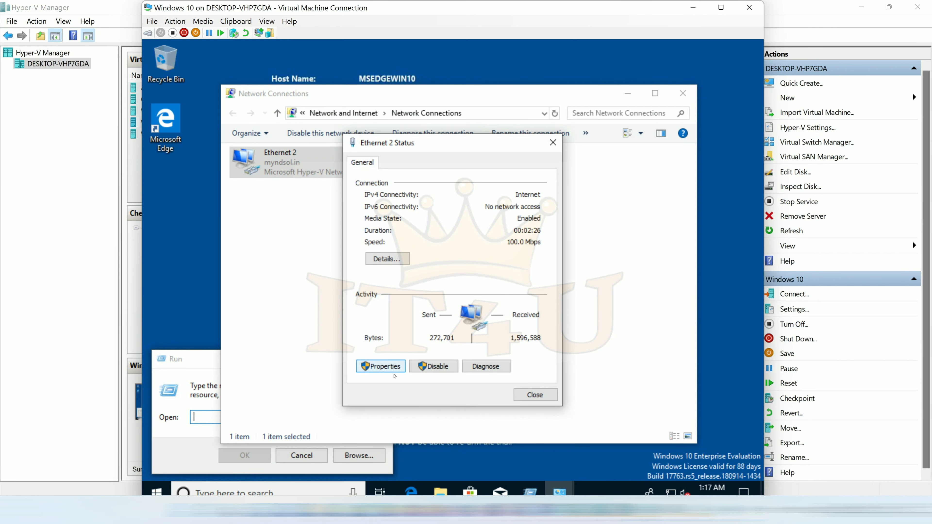
pyautogui.click(390, 367)
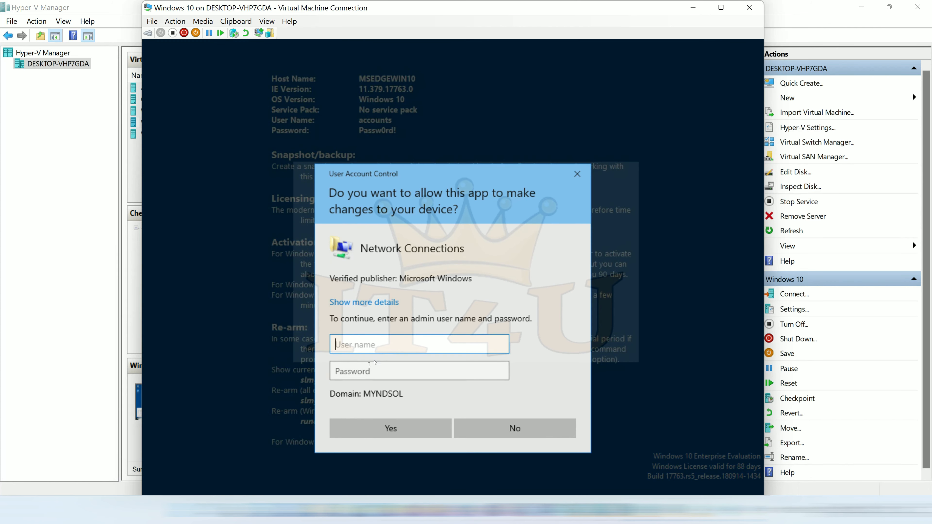
pyautogui.write('ad')
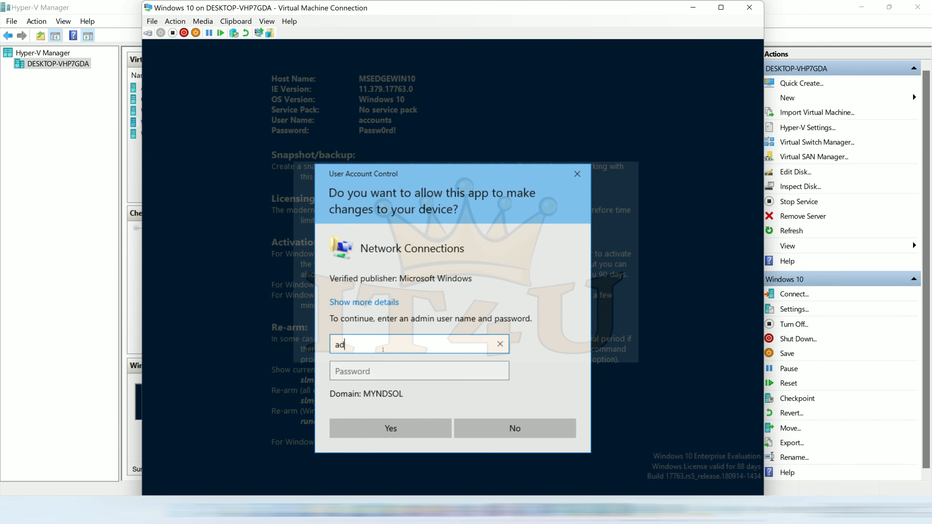
pyautogui.write('ministrator')
pyautogui.press('Tab')
pyautogui.write('Passw0rd!')
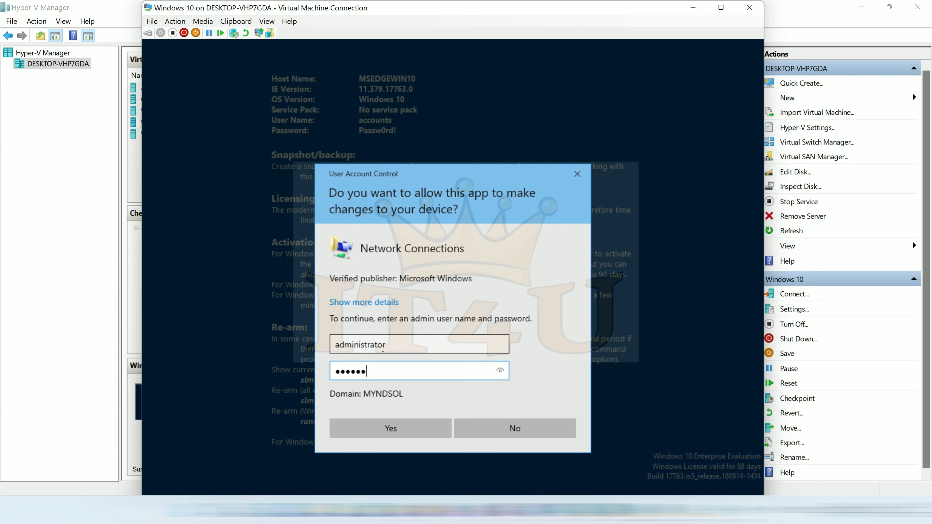
pyautogui.press('Return')
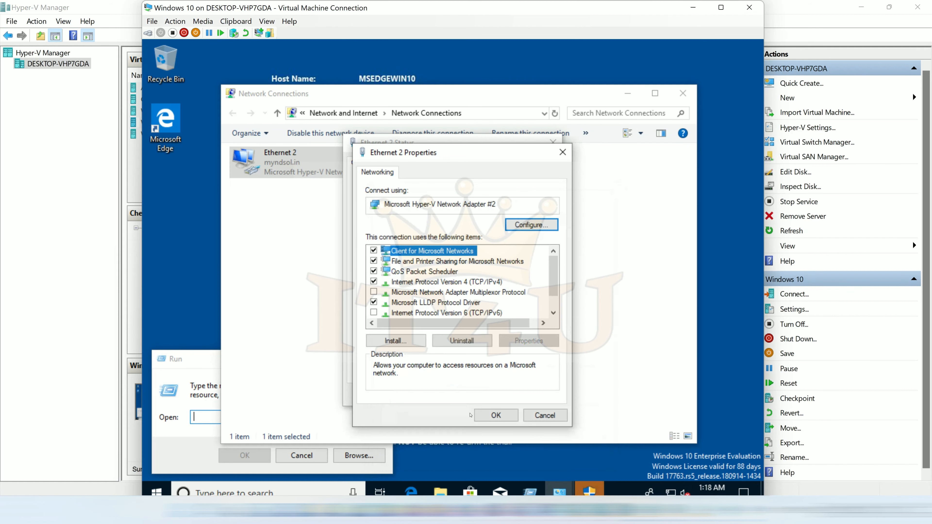
pyautogui.click(446, 282)
pyautogui.click(526, 342)
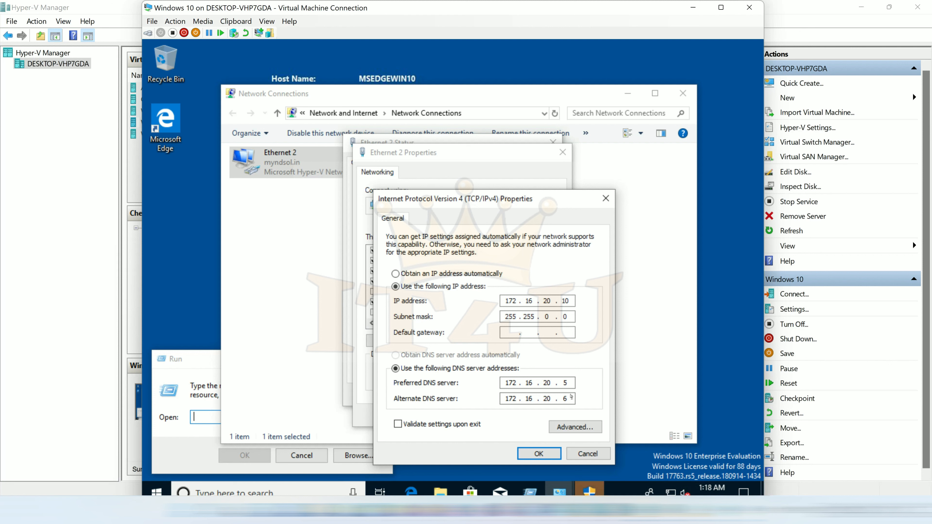
# Add 172.16.20.7 as a third DNS server in Advanced TCP/IP settings and save all dialogs.
pyautogui.moveTo(569, 383)
pyautogui.mouseDown()
pyautogui.moveTo(559, 383)
pyautogui.moveTo(561, 399)
pyautogui.mouseUp()
pyautogui.click(581, 430)
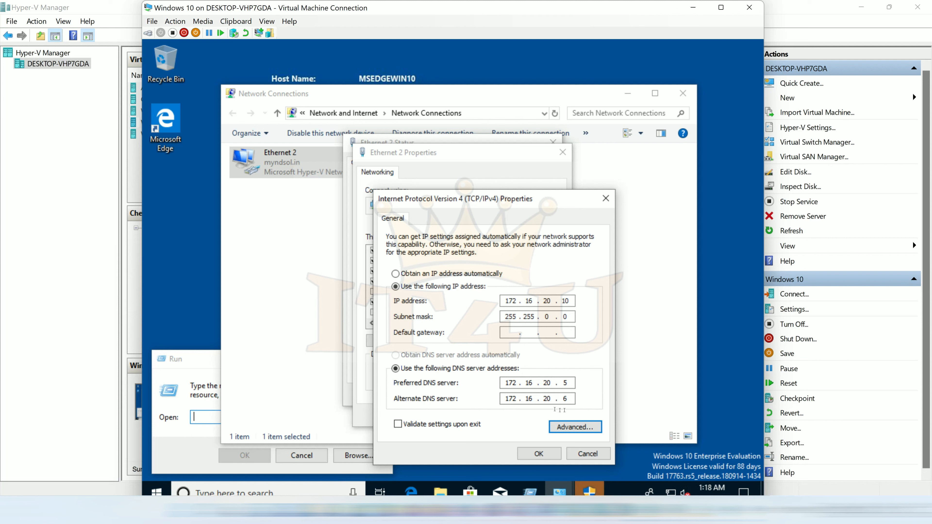
pyautogui.click(569, 430)
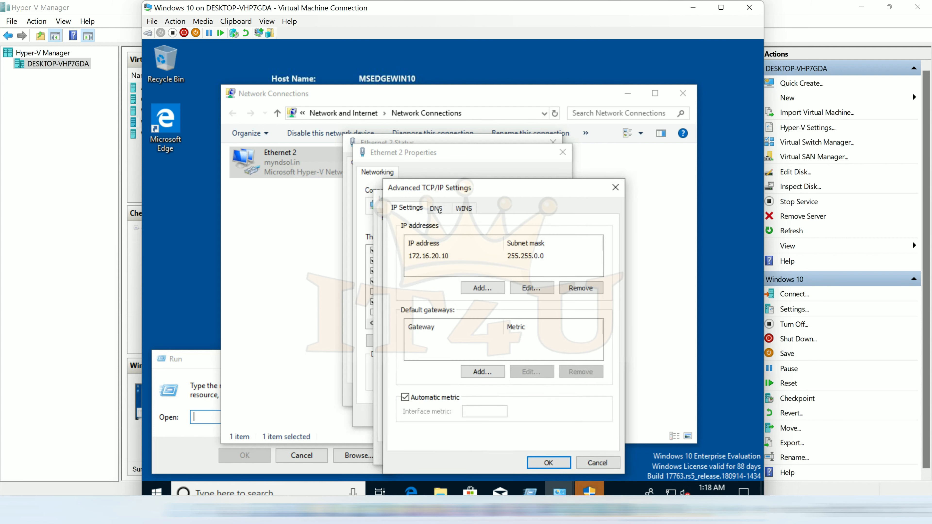
pyautogui.click(438, 208)
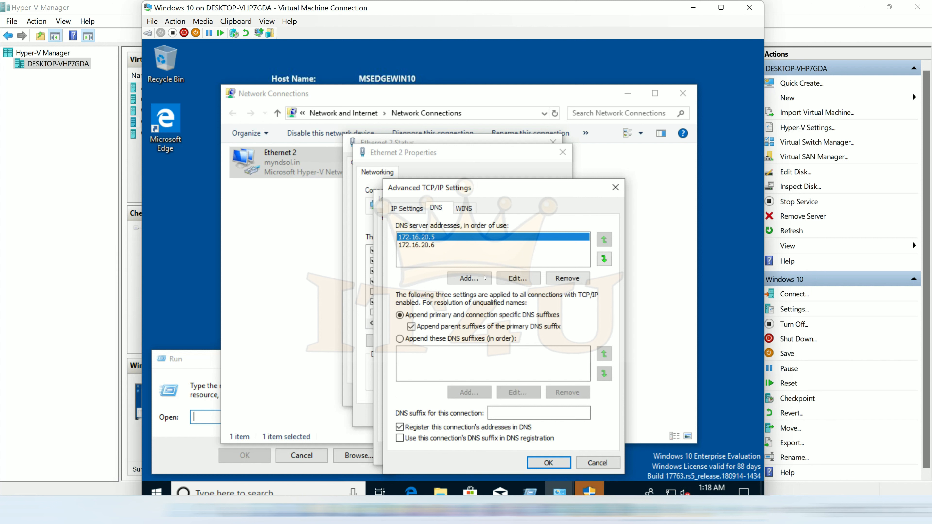
pyautogui.click(470, 278)
pyautogui.write('172.16.20.7')
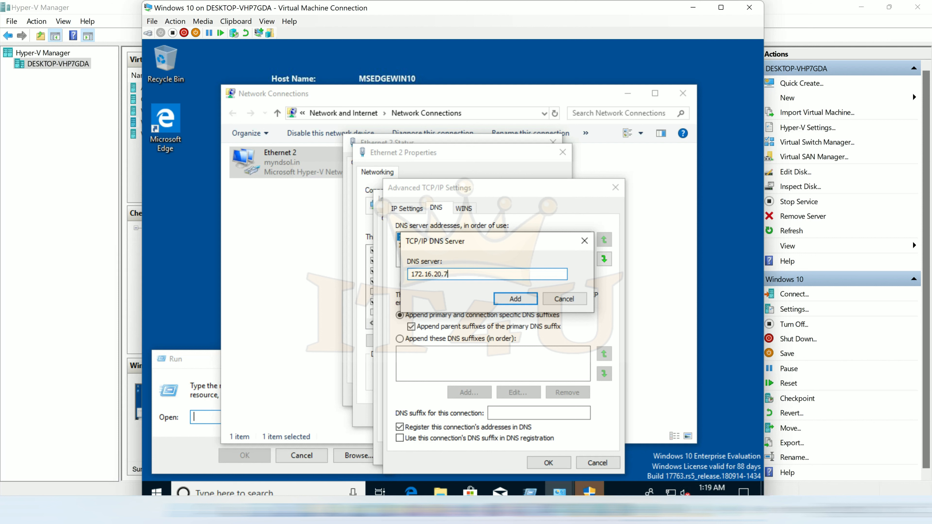
pyautogui.click(514, 299)
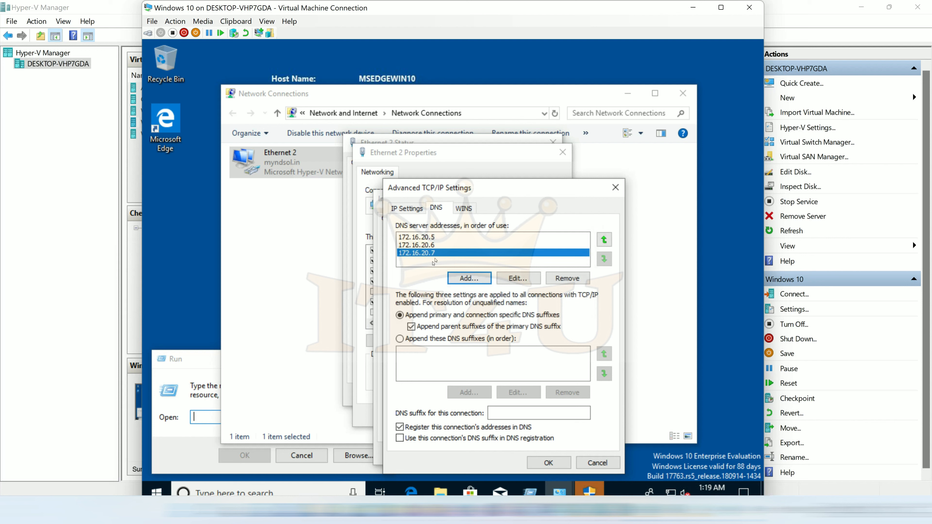
pyautogui.click(557, 466)
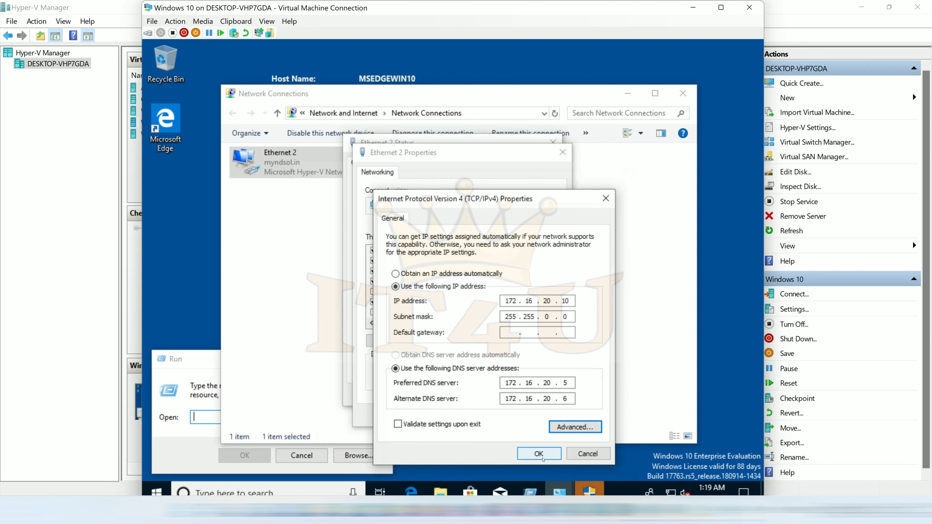
pyautogui.click(553, 455)
pyautogui.click(496, 415)
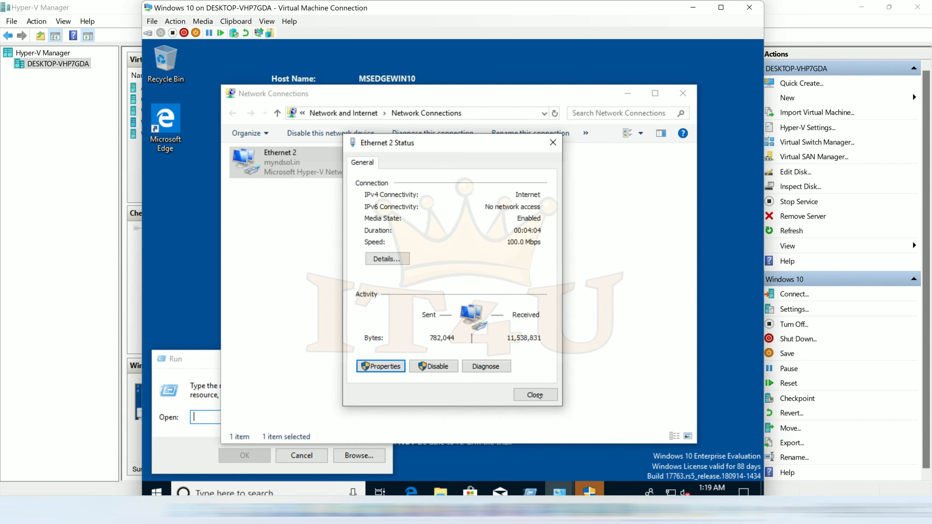
# Close the network windows, sign out of Windows 10, and choose Other user at sign-in.
pyautogui.click(534, 394)
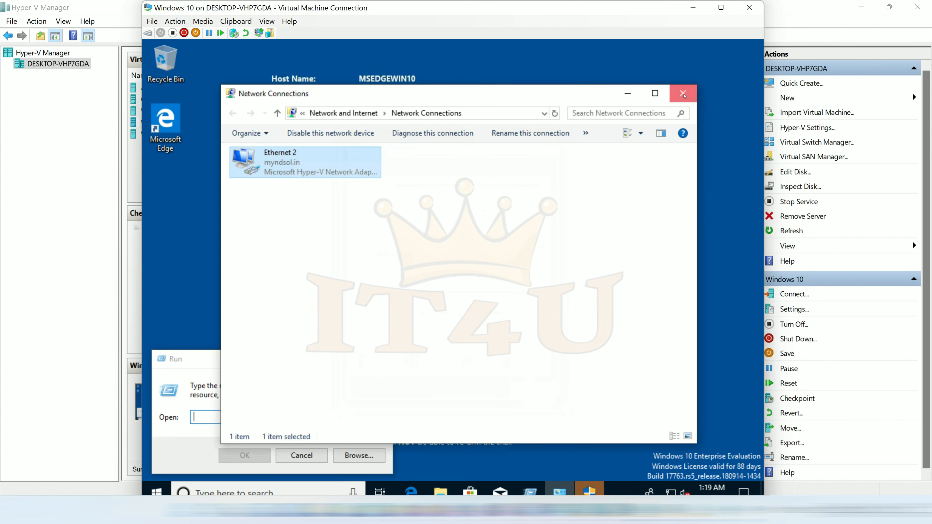
pyautogui.click(683, 94)
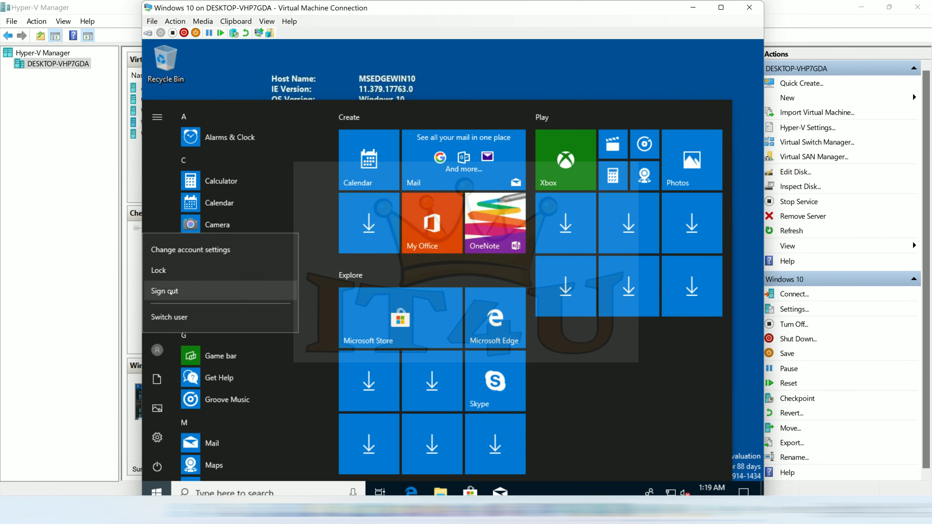
pyautogui.click(170, 292)
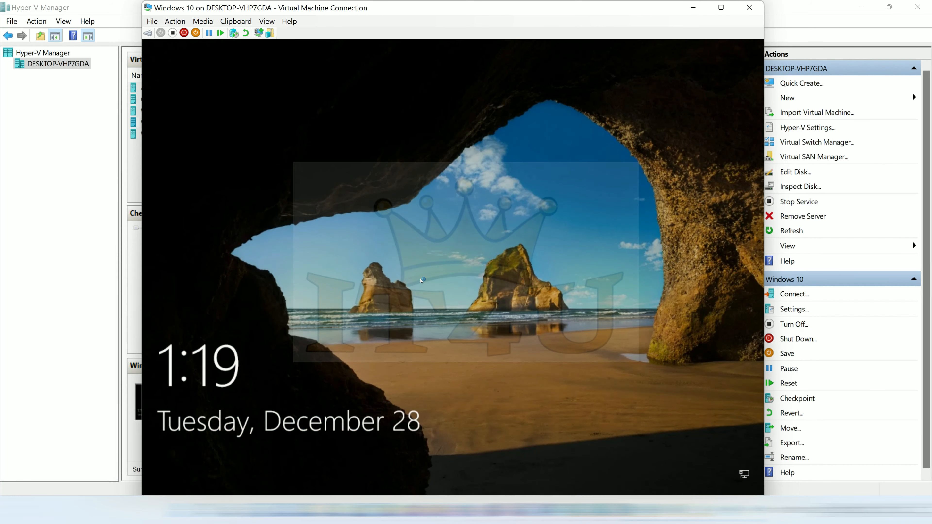
pyautogui.click(422, 280)
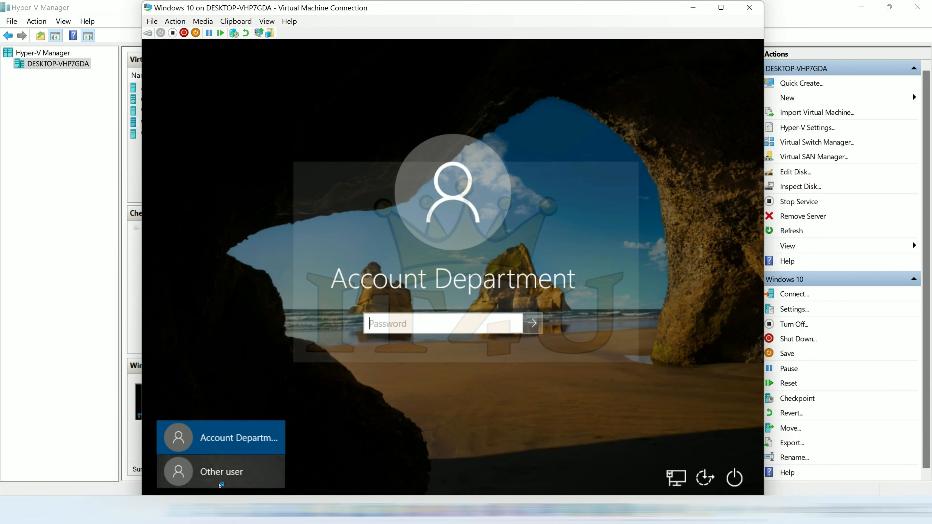
pyautogui.click(216, 475)
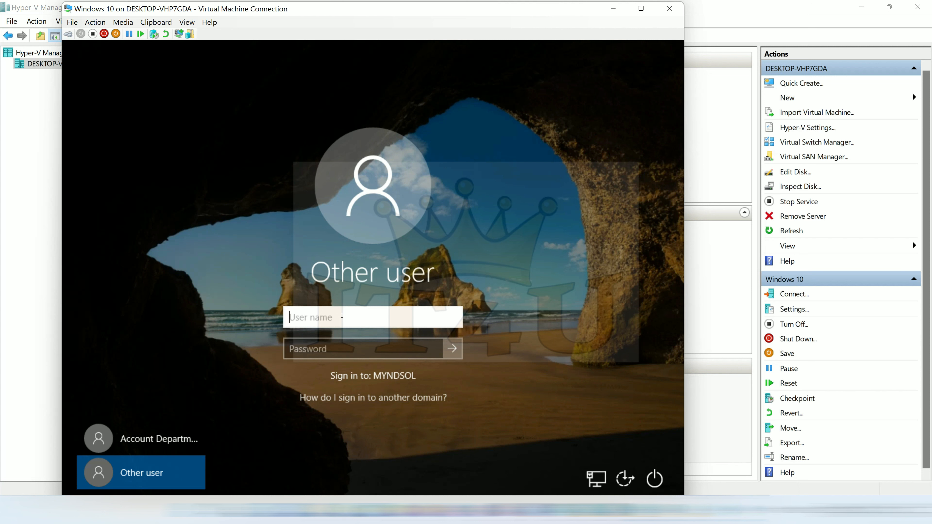
# Sign in with the CDC user's mail.myndsol.in account name and its password.
pyautogui.press('Tab')
pyautogui.write('P@ssw0rd')
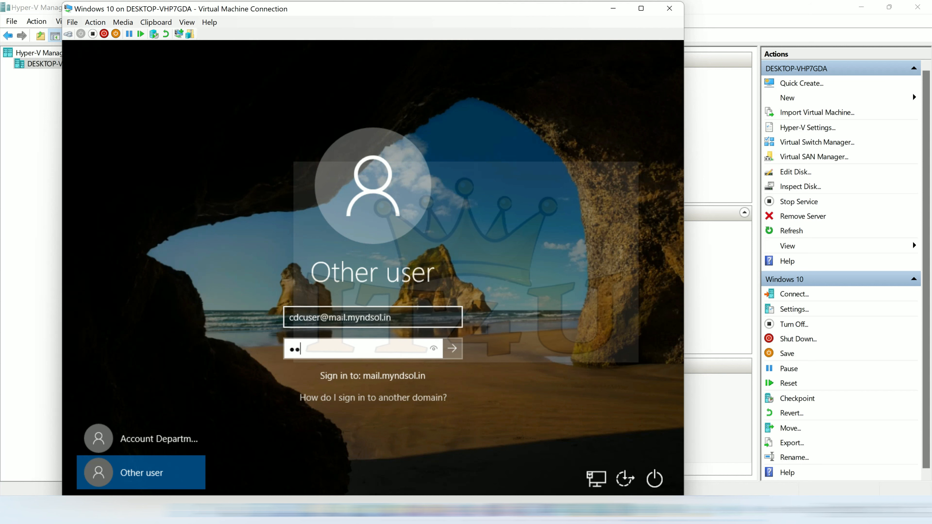
pyautogui.press('Return')
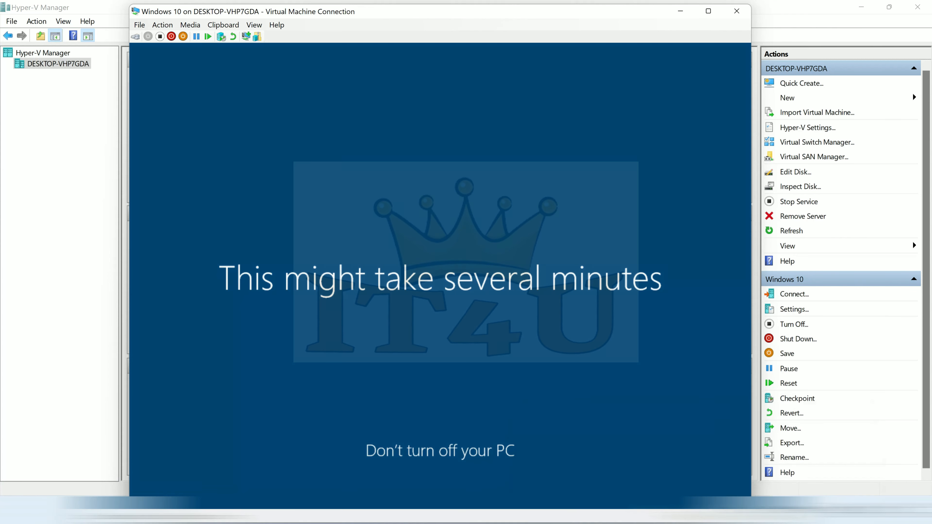
# Minimise the CDC server and Windows 10 VM windows and switch to the Windows Server 2019 DC.
pyautogui.moveTo(698, 514)
pyautogui.click(707, 462)
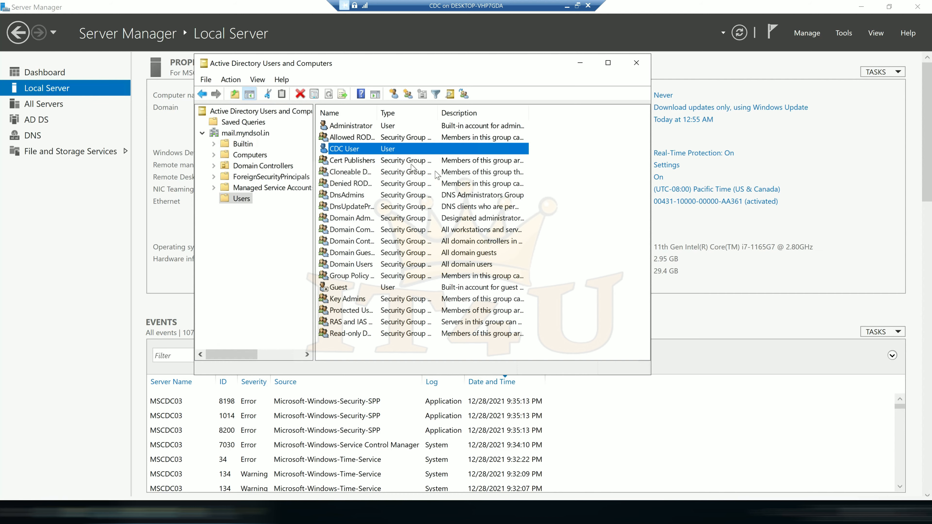
pyautogui.click(581, 211)
pyautogui.click(567, 6)
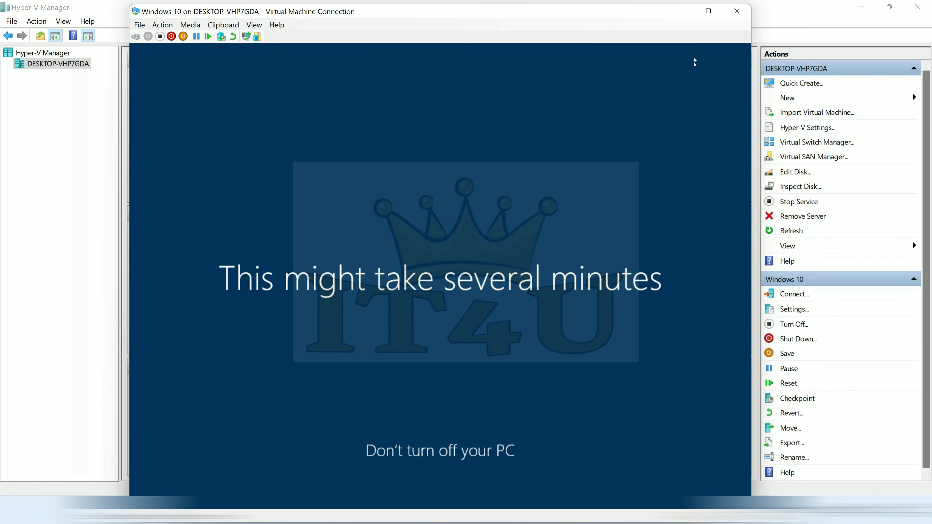
pyautogui.click(680, 11)
pyautogui.moveTo(697, 514)
pyautogui.click(622, 455)
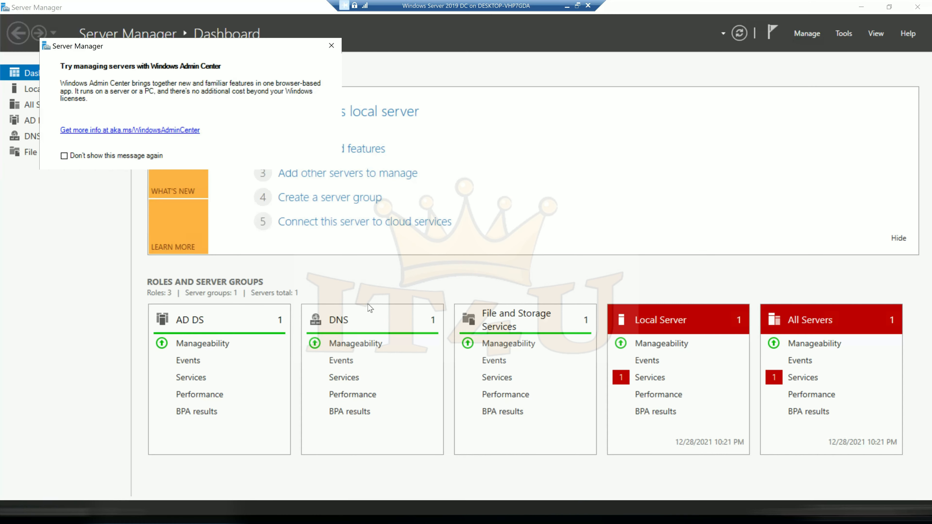
# Run dsa.msc and browse the myndsol.in Users container, selecting DnsUpdateProxy and Cert Publishers.
pyautogui.press('super+r')
pyautogui.write('dsa')
pyautogui.press('Down')
pyautogui.press('Return')
pyautogui.click(287, 208)
pyautogui.click(390, 206)
pyautogui.click(393, 159)
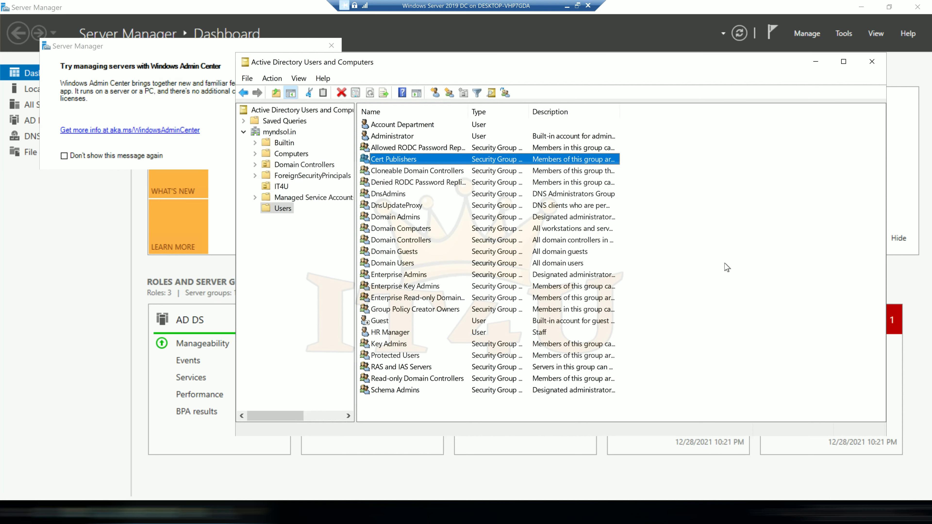
# Bring Paint forward briefly, then return to the DC and select the console root node.
pyautogui.click(567, 5)
pyautogui.click(648, 510)
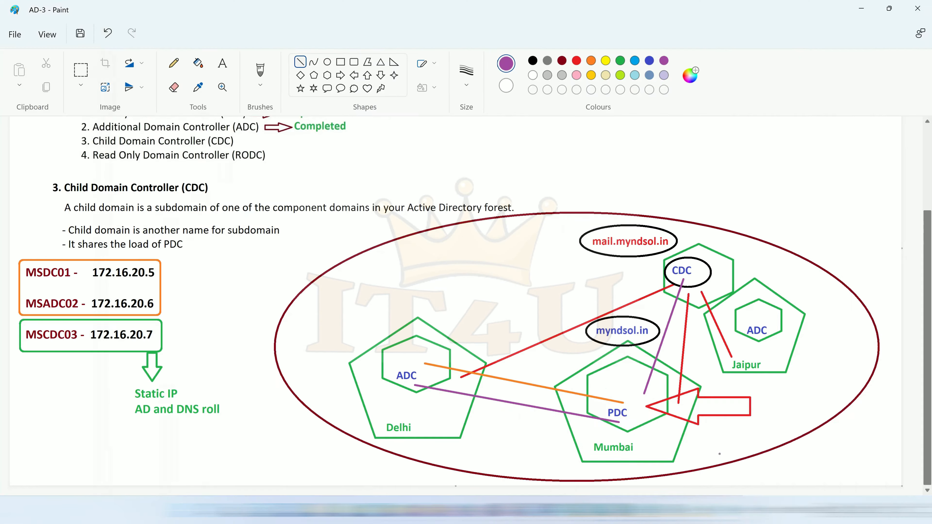
pyautogui.click(599, 452)
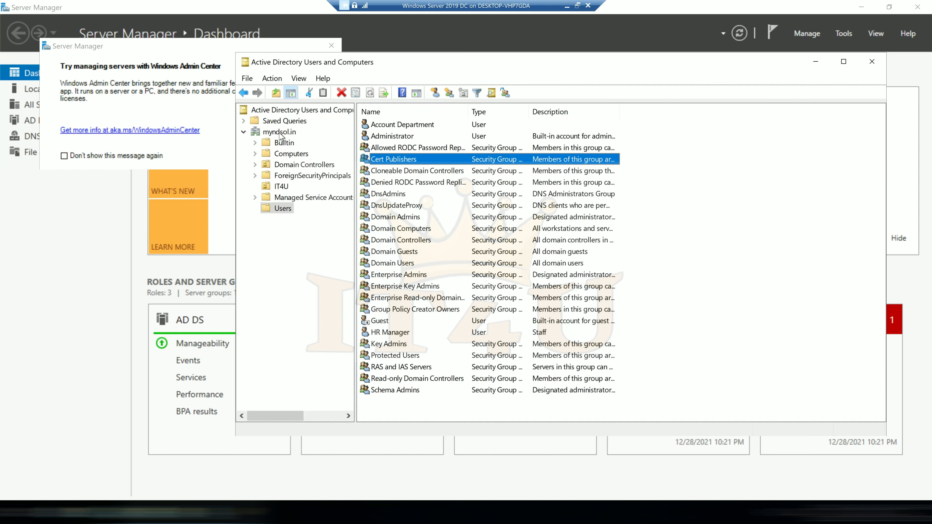
pyautogui.click(293, 110)
# Change the console's domain from myndsol.in to mail.myndsol.in and select CDC User under Users.
pyautogui.rightClick(293, 110)
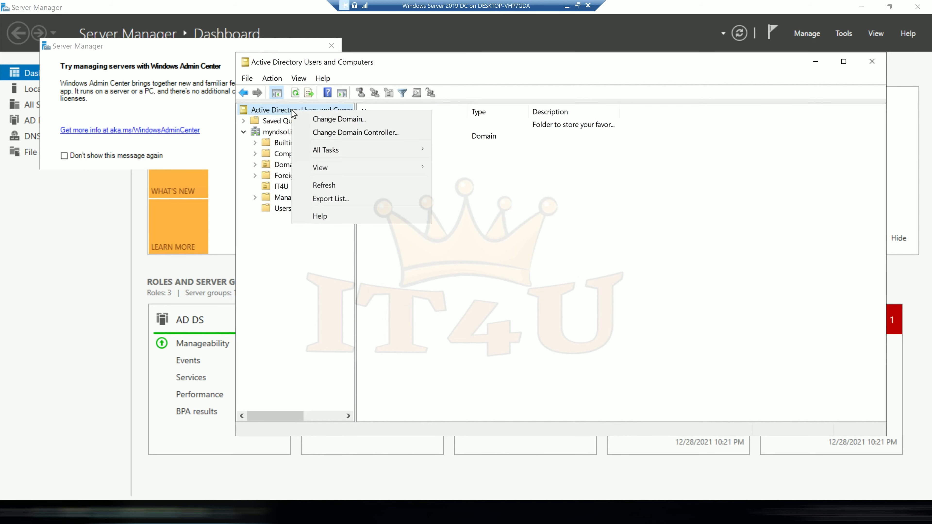
pyautogui.click(335, 121)
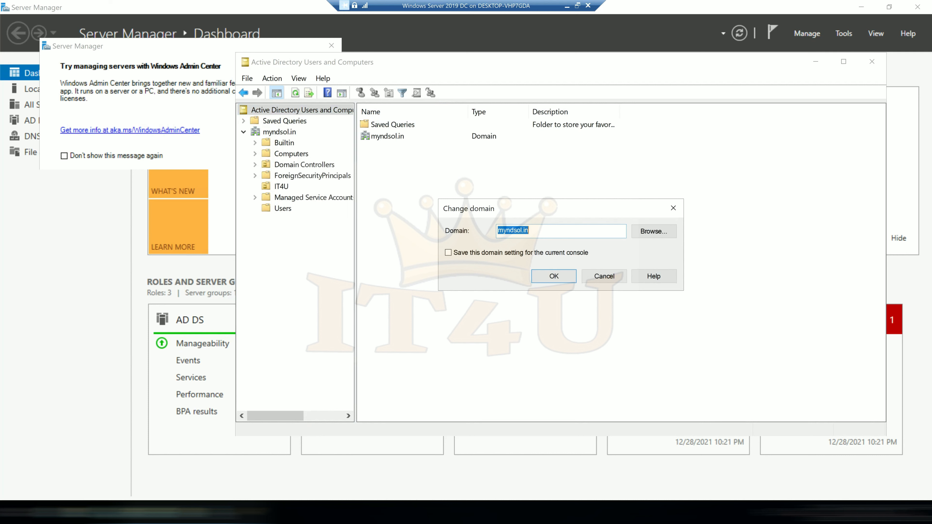
pyautogui.click(498, 230)
pyautogui.write('mail')
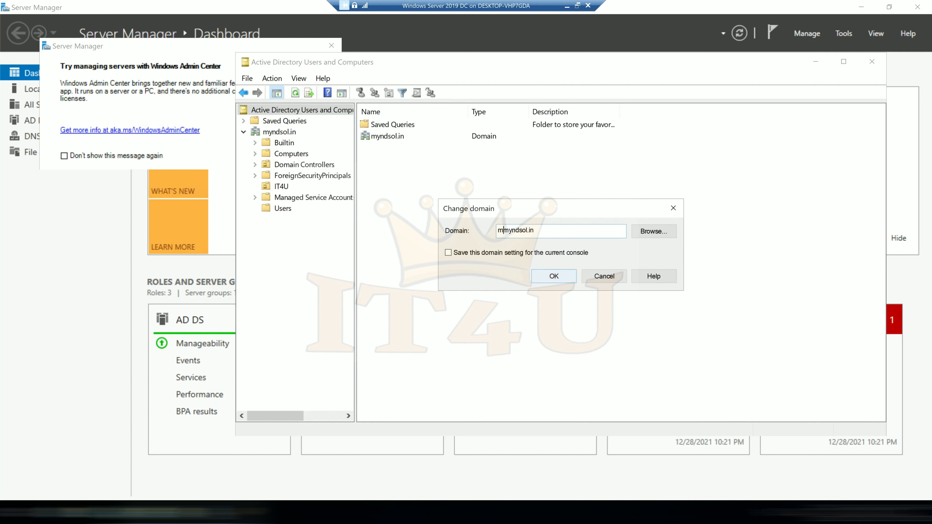
pyautogui.write('.')
pyautogui.click(553, 276)
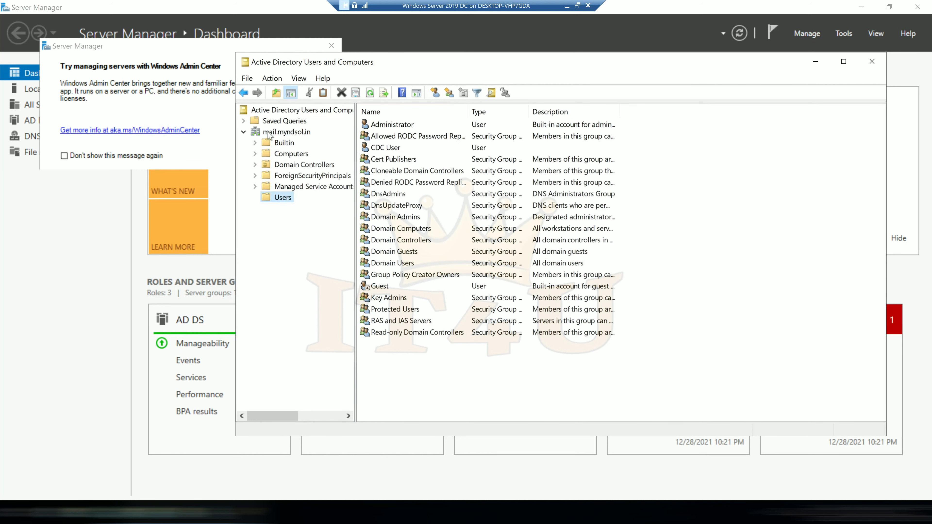
pyautogui.click(392, 150)
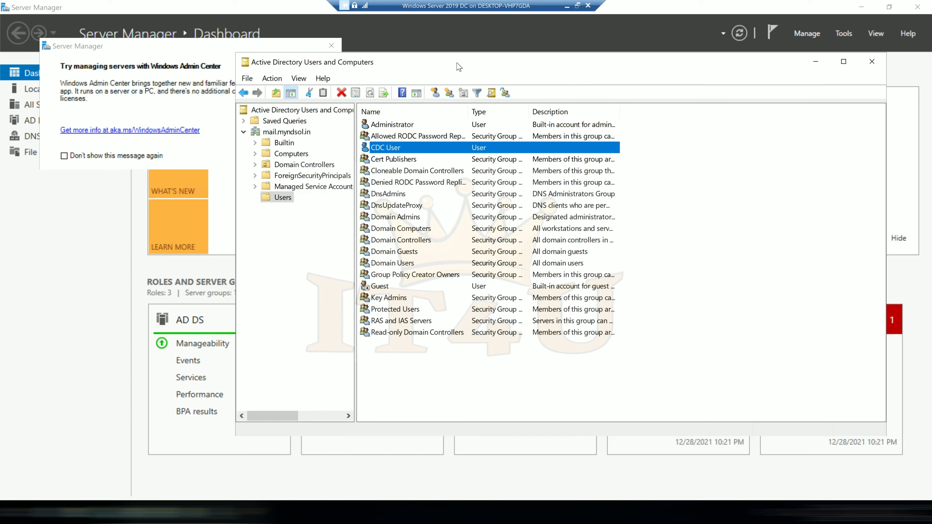
pyautogui.moveTo(440, 62); pyautogui.dragTo(385, 87)
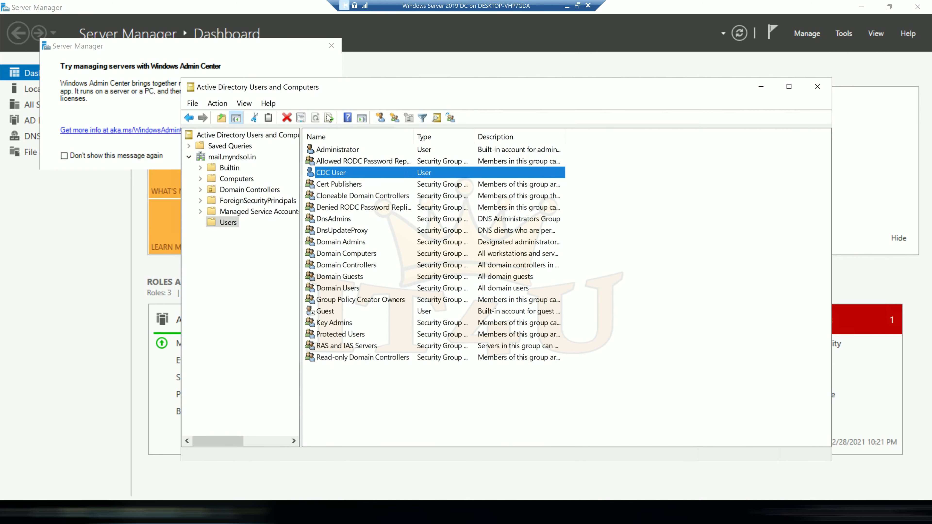
# Change the managed domain from mail.myndsol.in back to myndsol.in, then expand it and open Users.
pyautogui.click(238, 135)
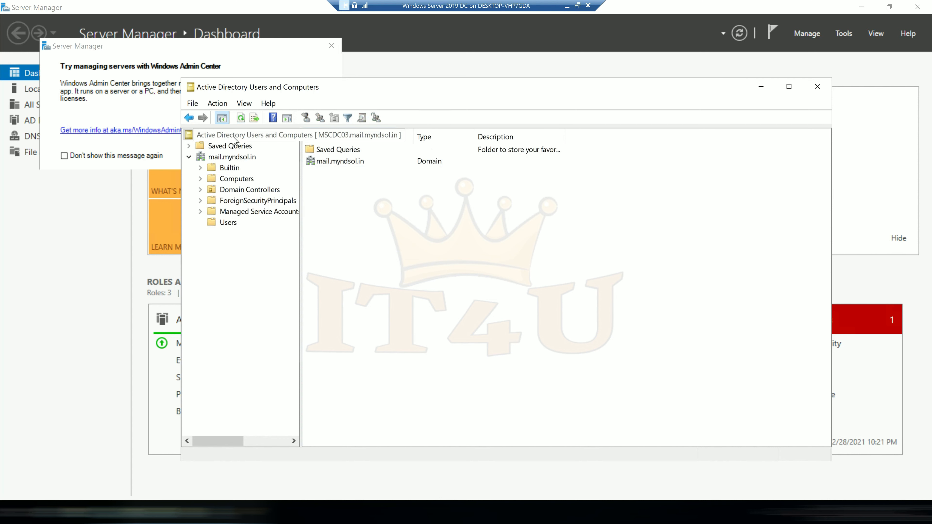
pyautogui.rightClick(235, 136)
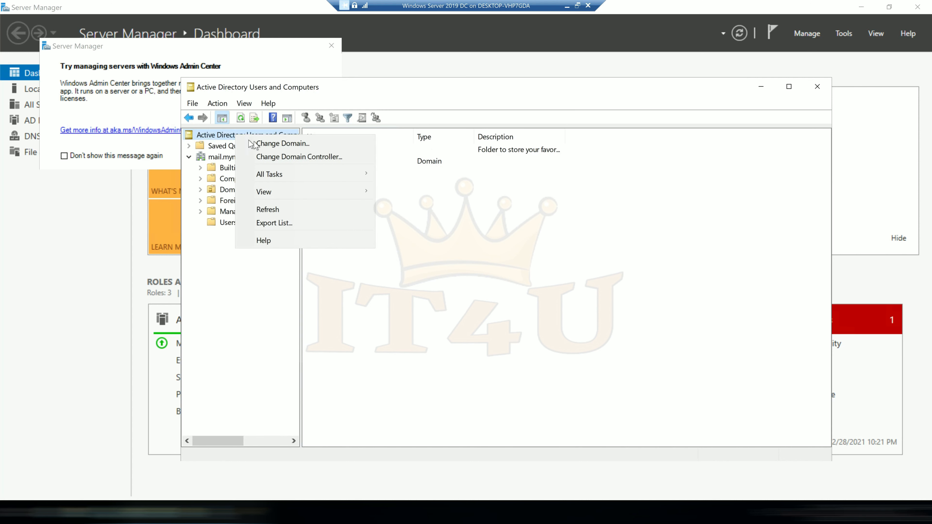
pyautogui.click(265, 144)
pyautogui.click(456, 254)
pyautogui.press('BackSpace')
pyautogui.press('BackSpace')
pyautogui.press('BackSpace')
pyautogui.press('BackSpace')
pyautogui.press('BackSpace')
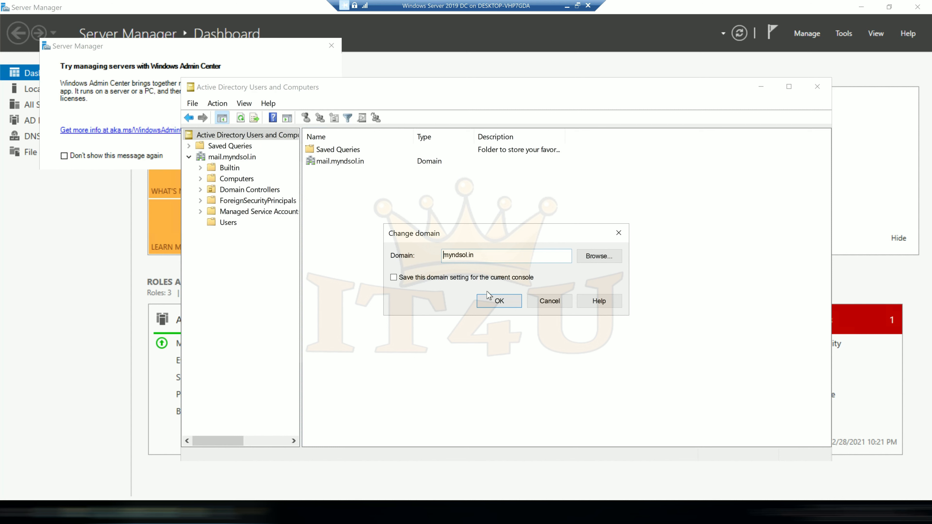
pyautogui.click(498, 298)
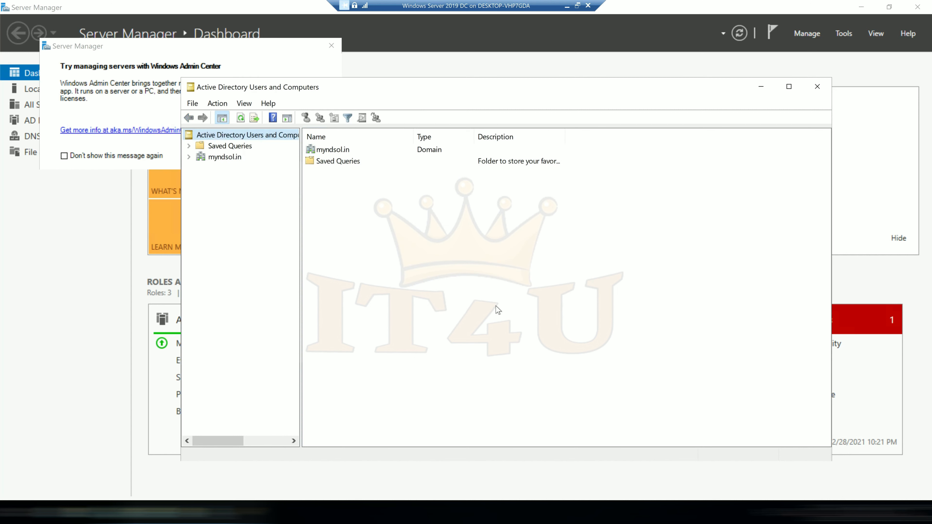
pyautogui.click(189, 157)
pyautogui.click(228, 233)
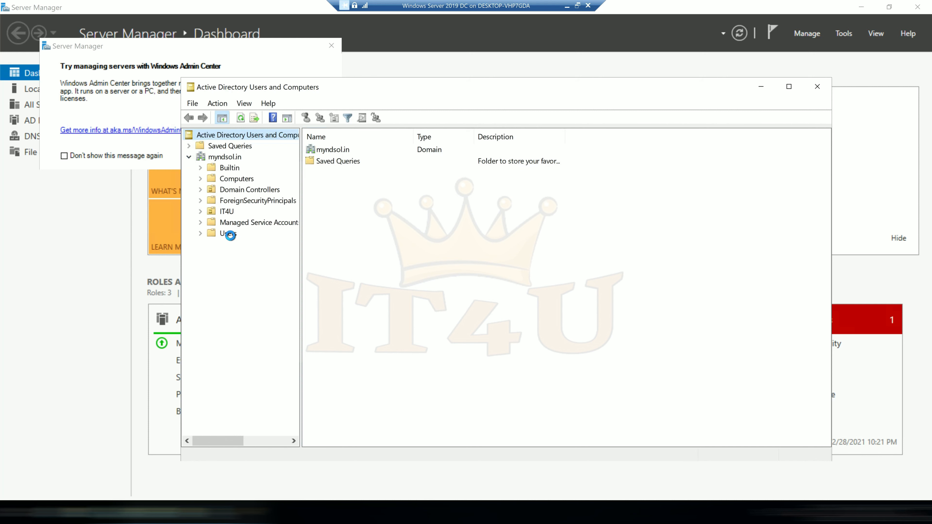